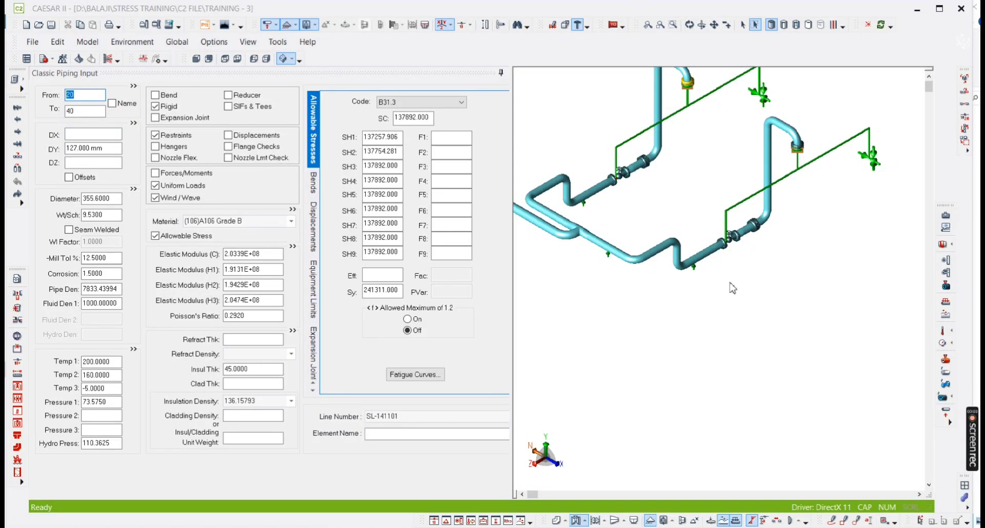
Capture a screen snip of the piping input and model with the upper branch and its equipment elements highlighted.
left_click(689, 26)
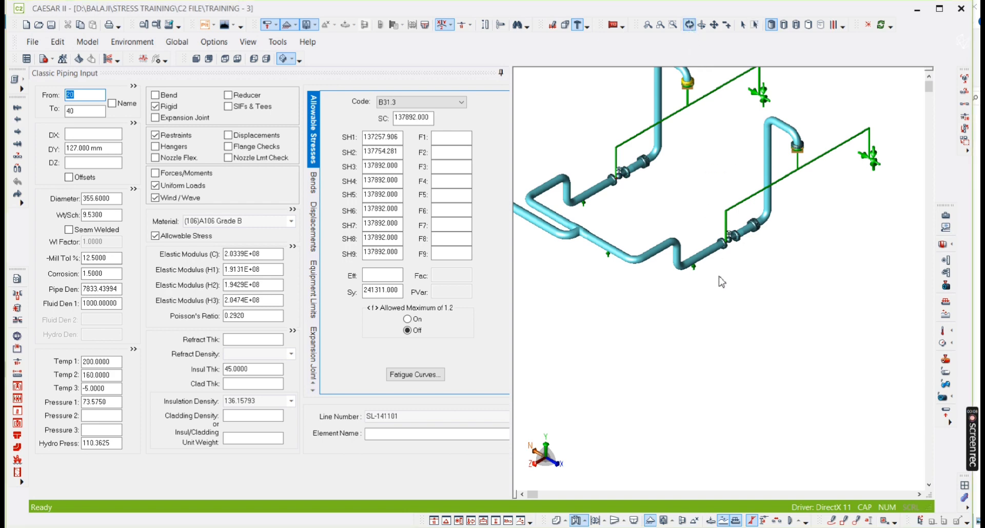
left_click_drag(722, 281, 723, 205)
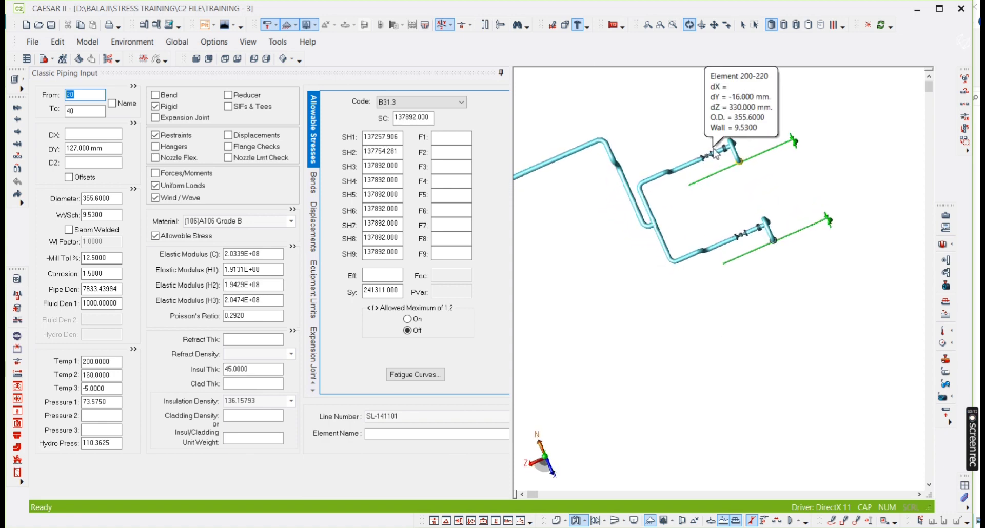
left_click(755, 25)
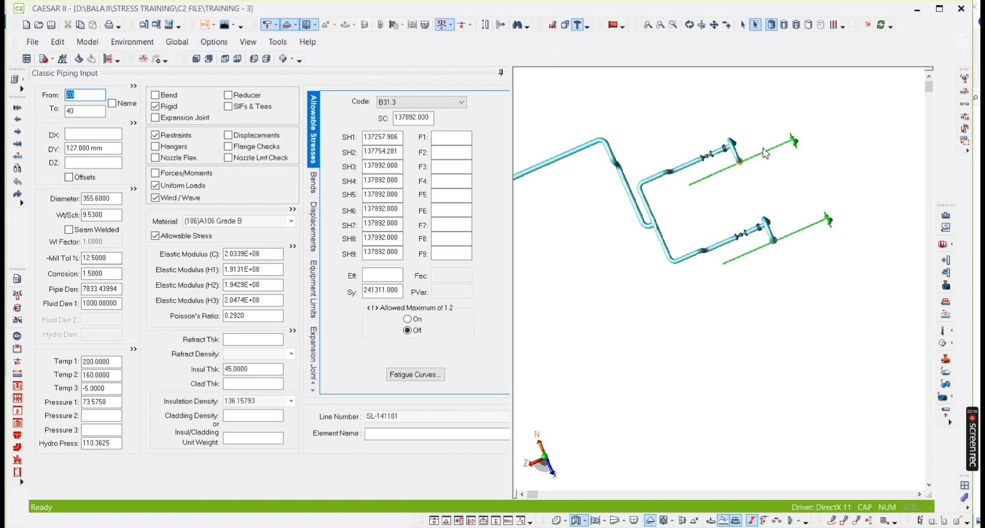
left_click_drag(754, 143, 645, 174)
scroll(655, 205, "up", 4)
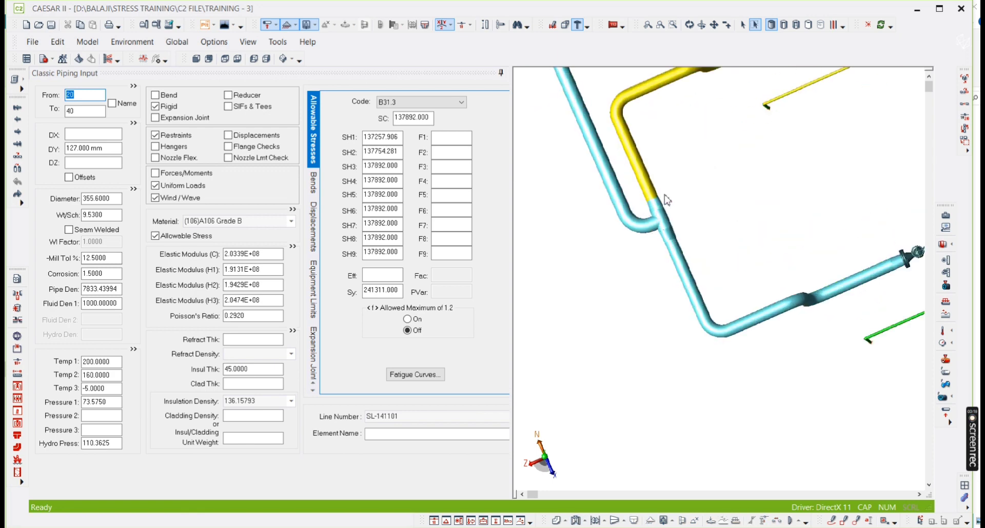
scroll(626, 208, "down", 3)
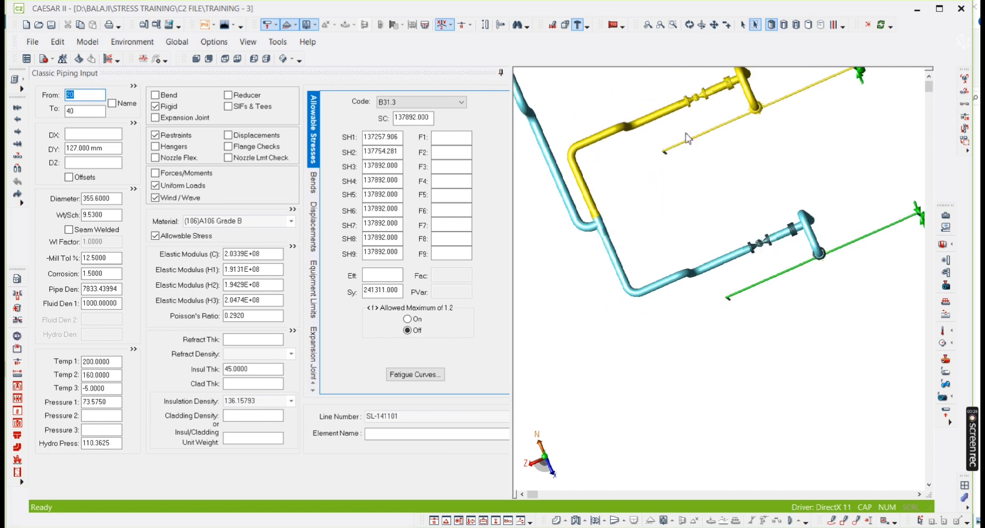
scroll(701, 200, "down", 3)
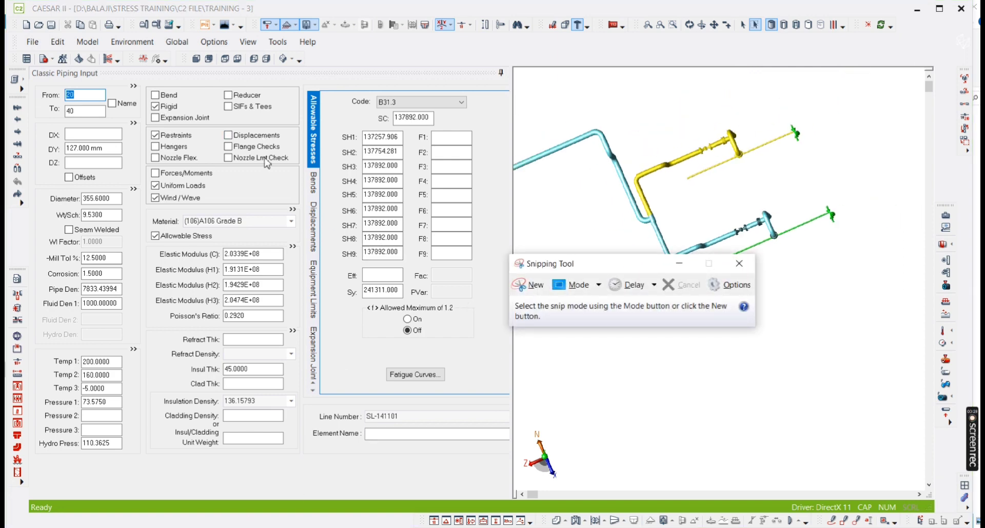
left_click(528, 285)
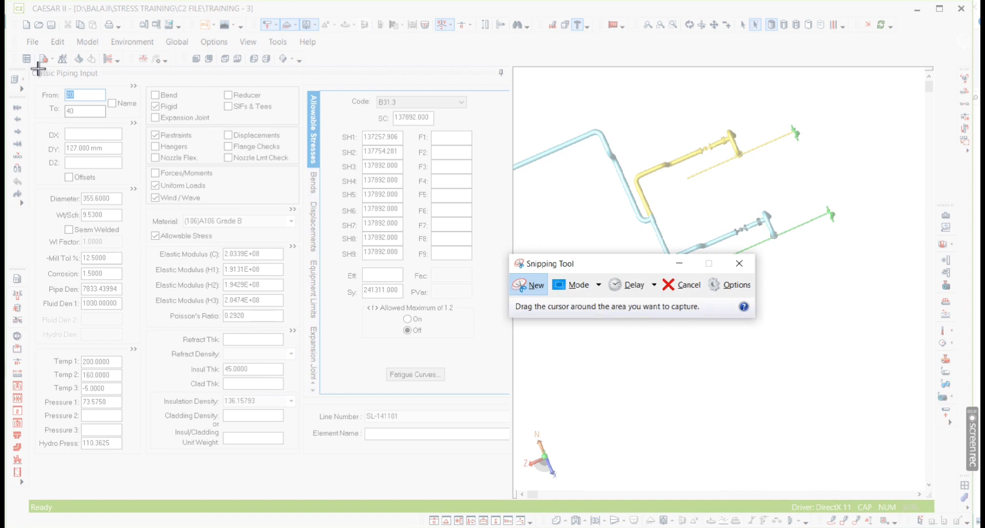
left_click_drag(33, 69, 883, 482)
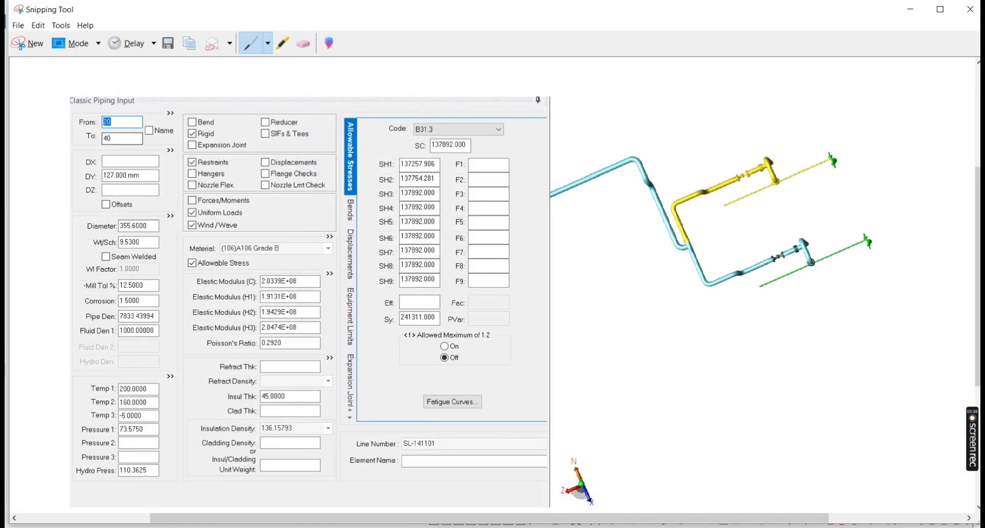
left_click(911, 9)
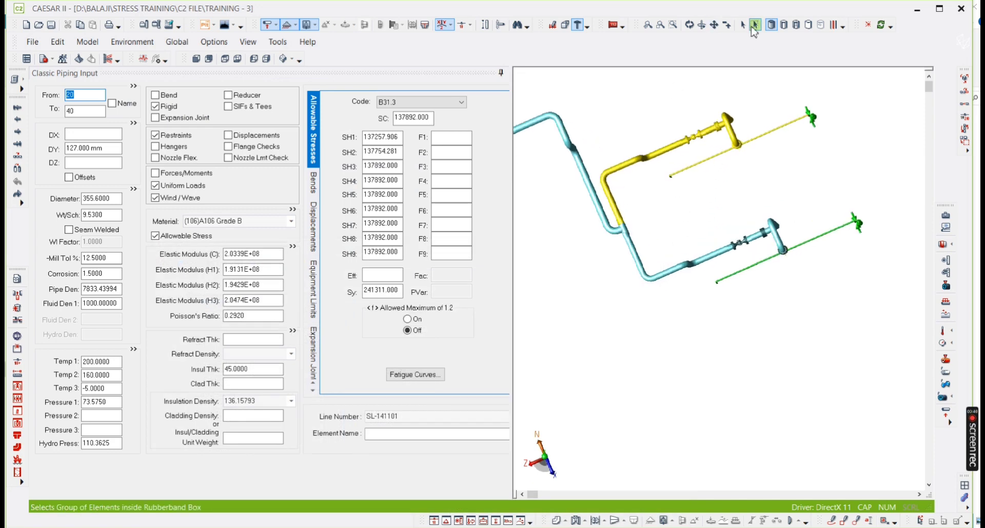
Clear the current selection and delete the lower branch beyond the header tee, including its valve, riser and equipment elements.
left_click(757, 25)
left_click(744, 193)
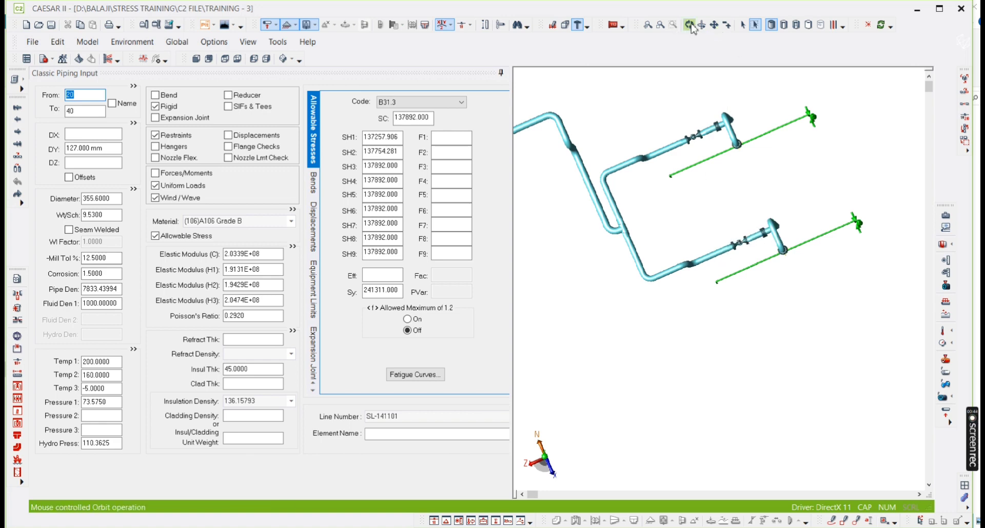
left_click(689, 25)
left_click_drag(675, 310, 693, 290)
left_click_drag(696, 197, 693, 185)
left_click(755, 25)
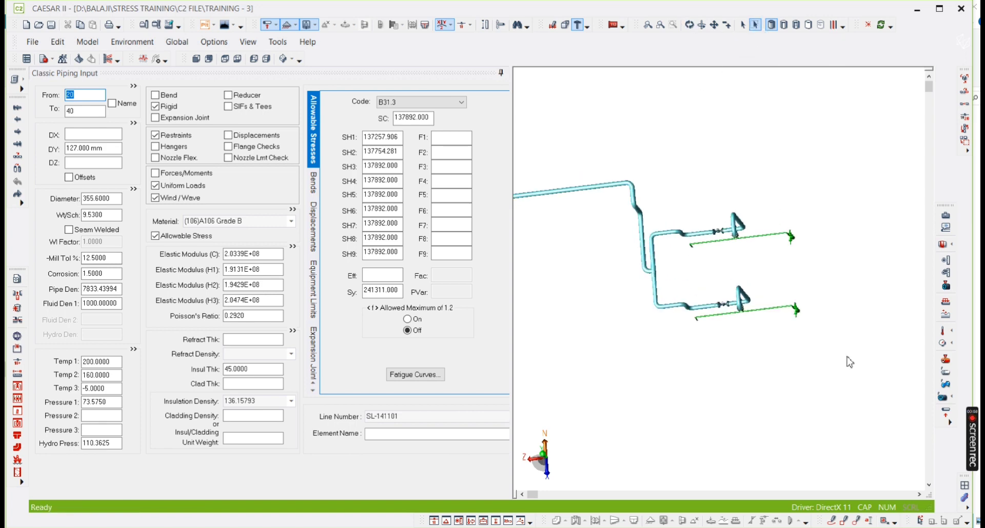
left_click_drag(848, 356, 624, 275)
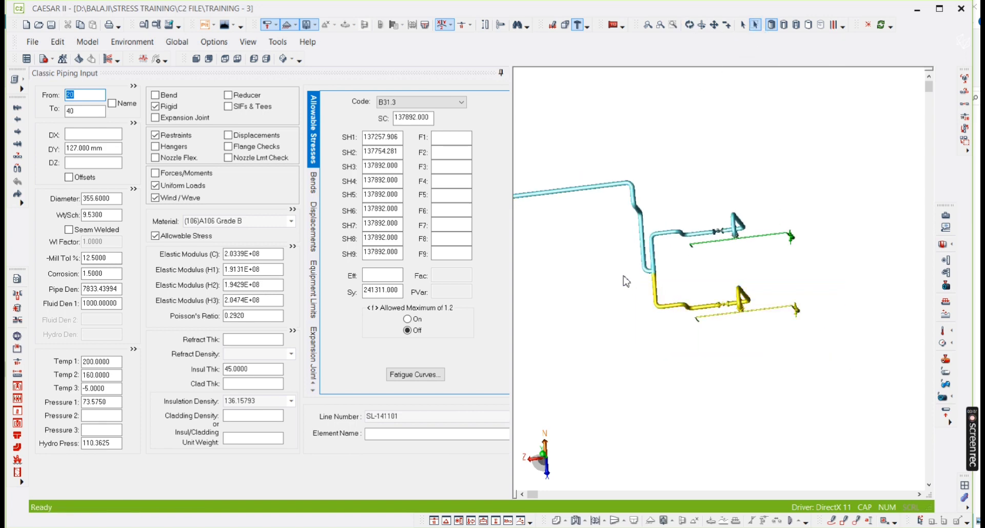
left_click(677, 283)
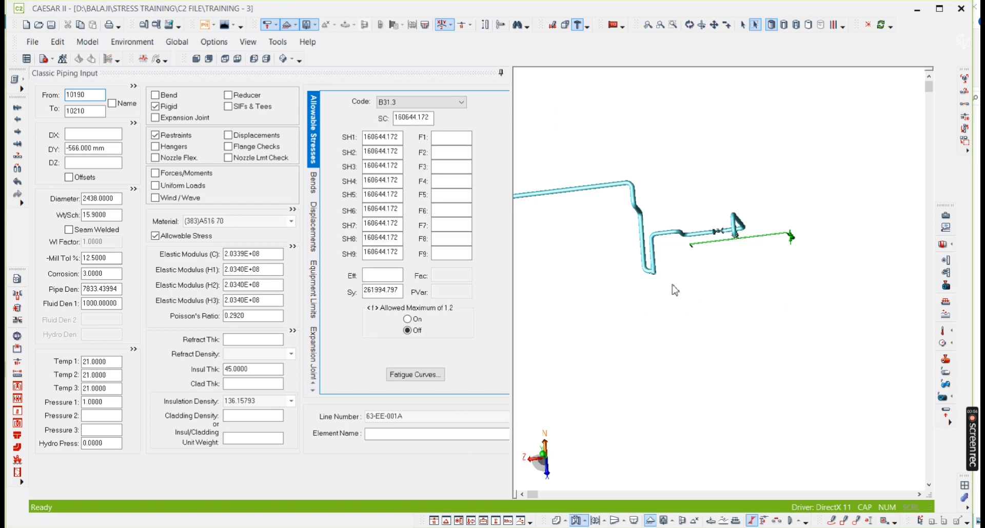
Delete the short leftover pipe element at the tee, beside the header's end bend.
scroll(674, 285, "up", 5)
mouse_move(691, 265)
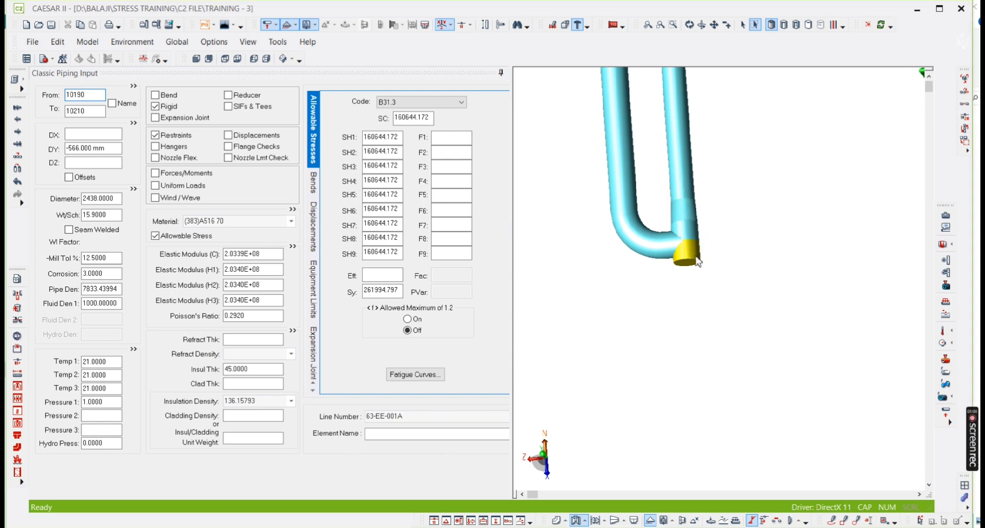
left_click(691, 267)
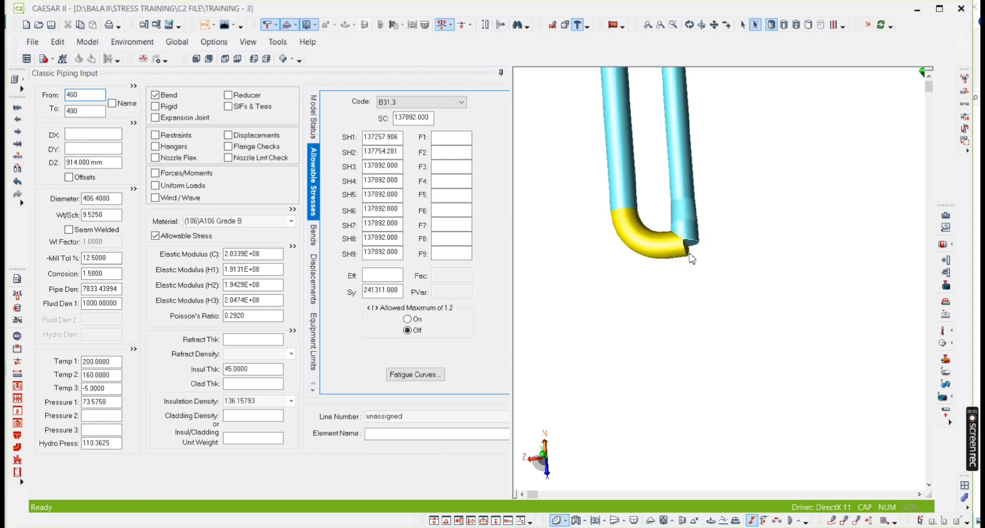
Delete the horizontal equipment line elements and end support on both sides of the remaining branch's nozzle.
scroll(688, 286, "down", 5)
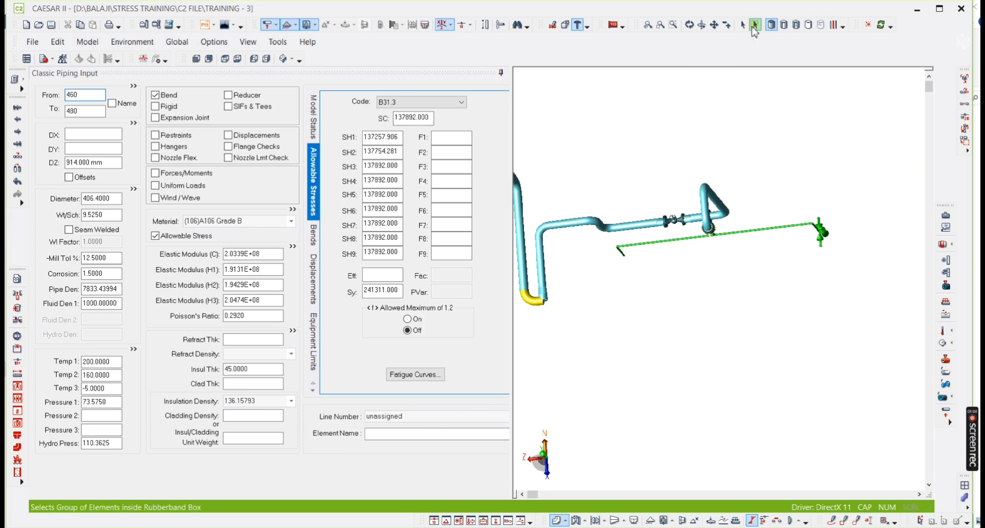
left_click_drag(839, 326, 722, 248)
scroll(658, 277, "up", 2)
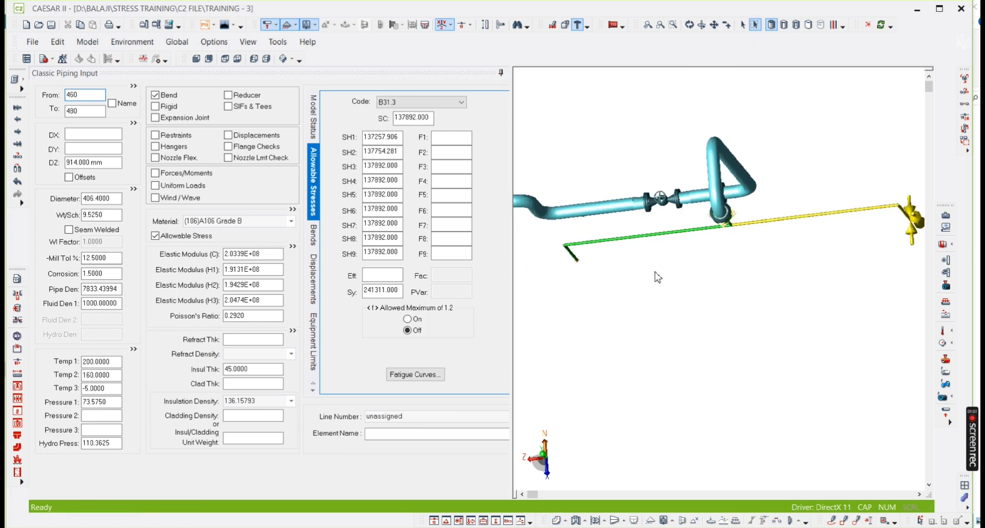
left_click(576, 258)
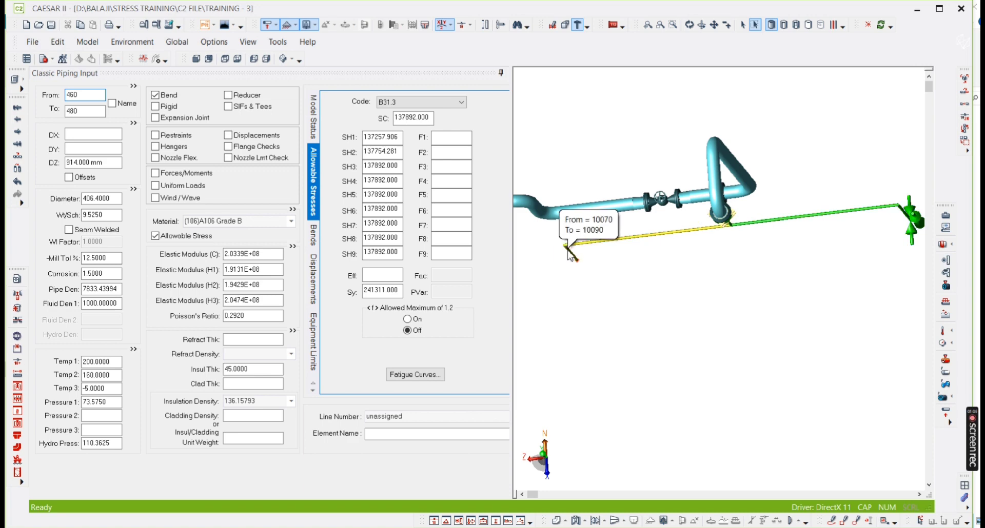
left_click_drag(889, 273, 779, 205)
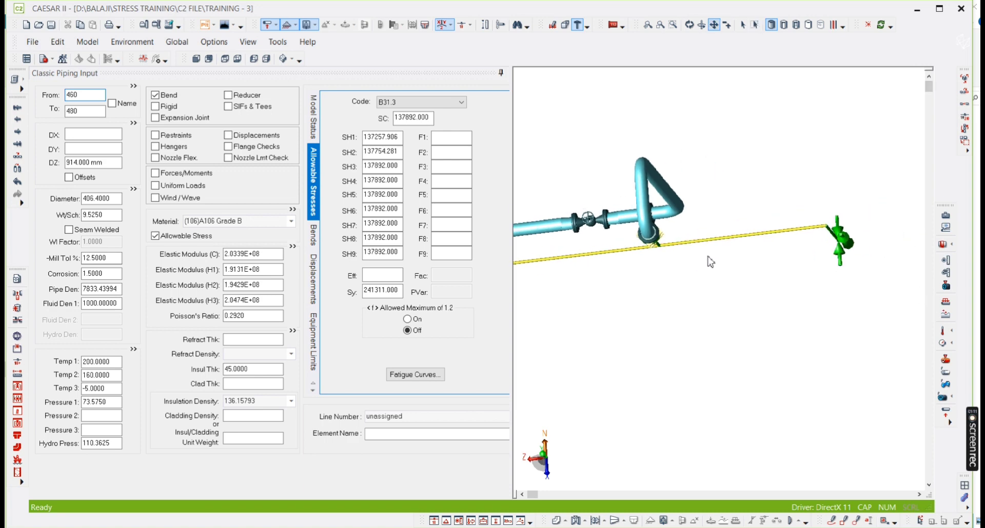
left_click_drag(873, 281, 814, 214)
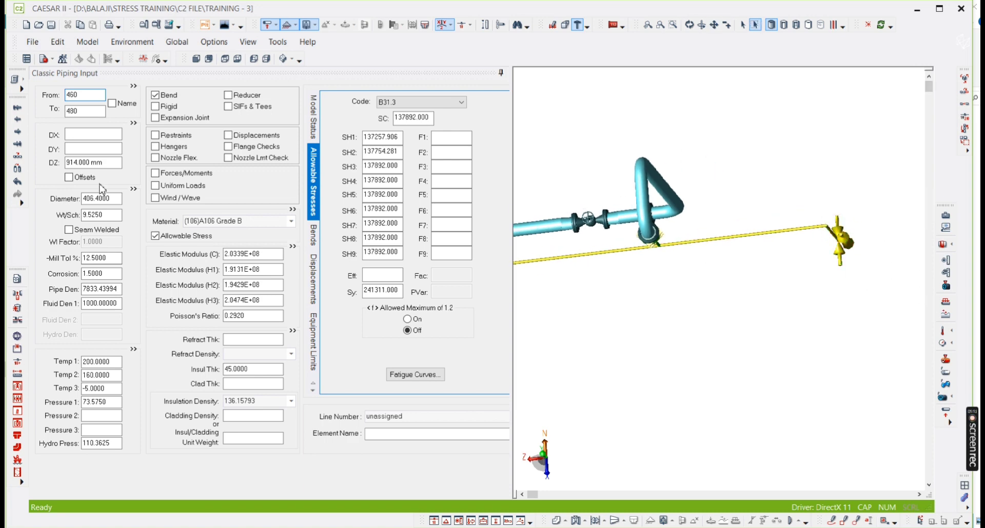
left_click(19, 312)
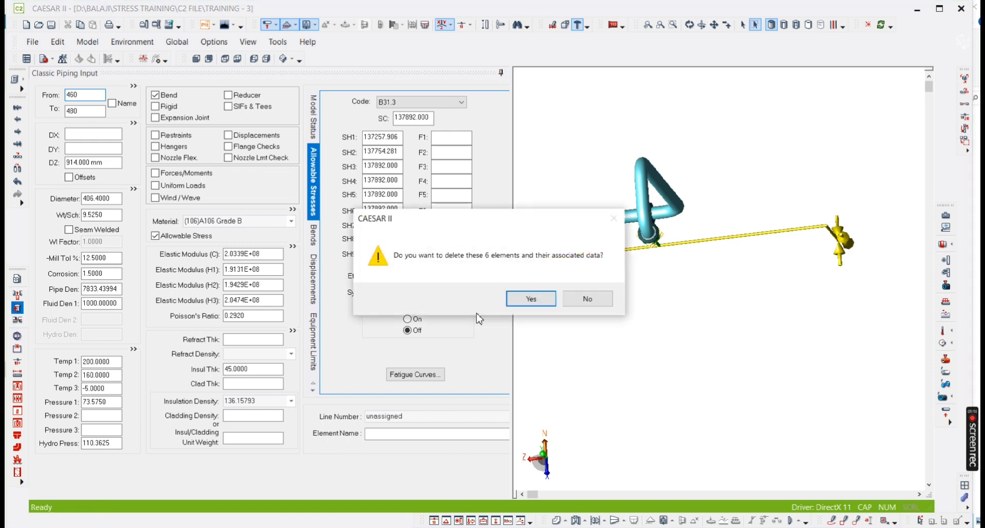
left_click(531, 298)
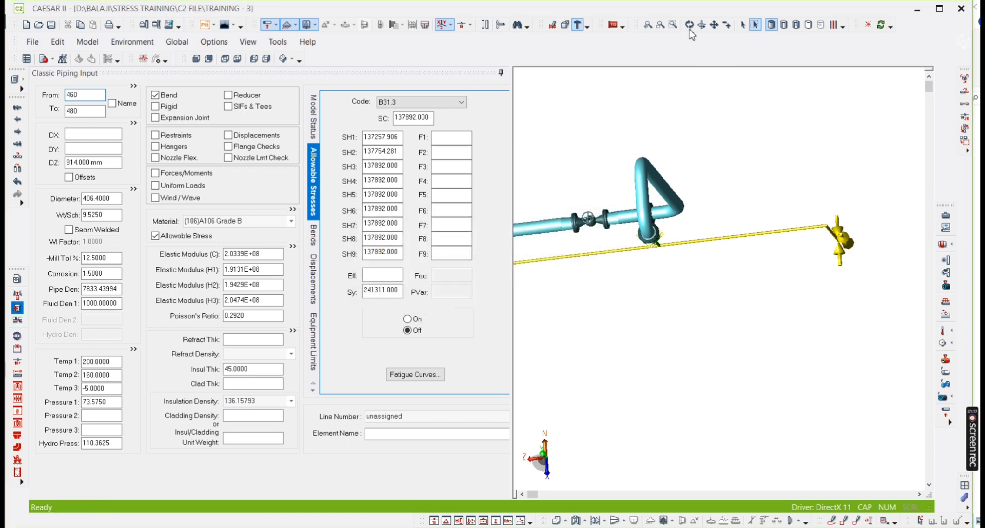
Delete the vertical equipment elements beneath the remaining branch's end flange and select flange element 20–40.
left_click(689, 25)
left_click_drag(683, 218, 686, 165)
scroll(687, 165, "up", 3)
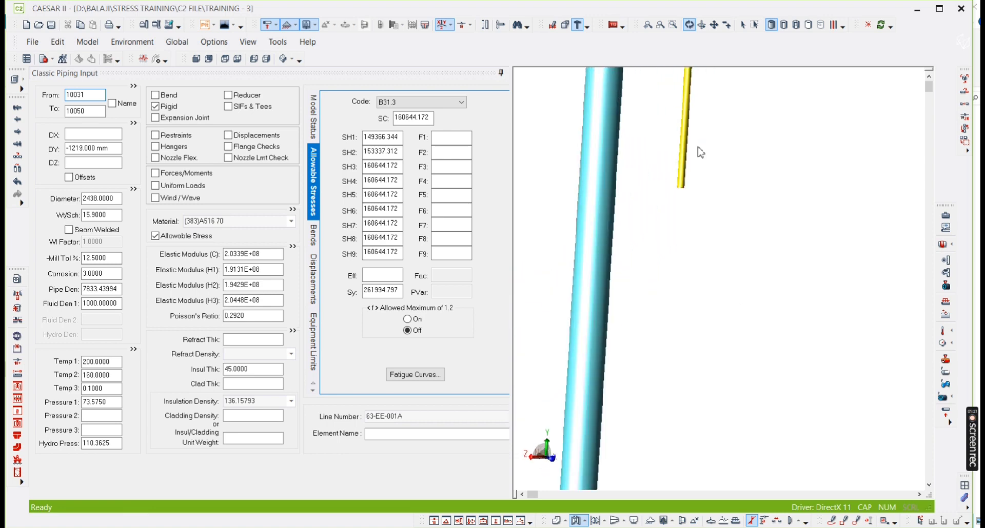
scroll(748, 291, "down", 1)
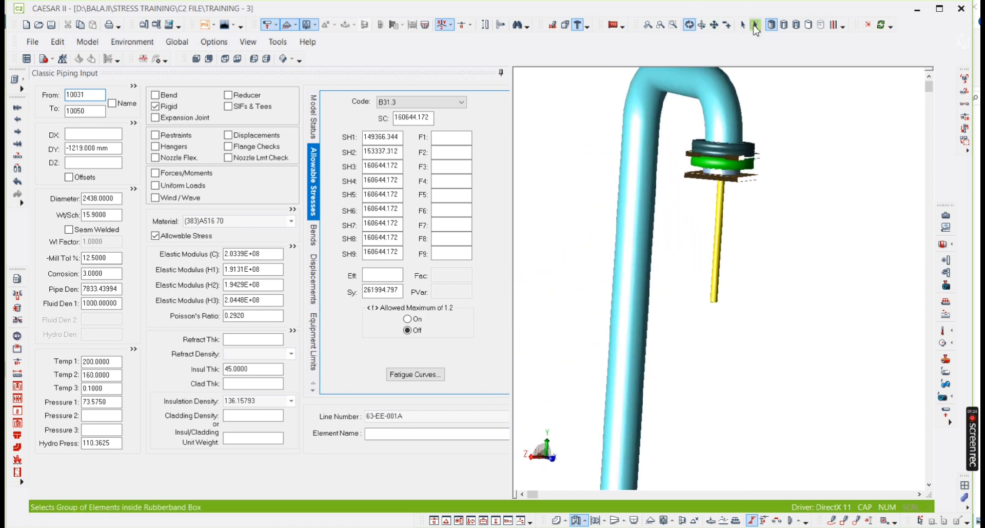
left_click(754, 25)
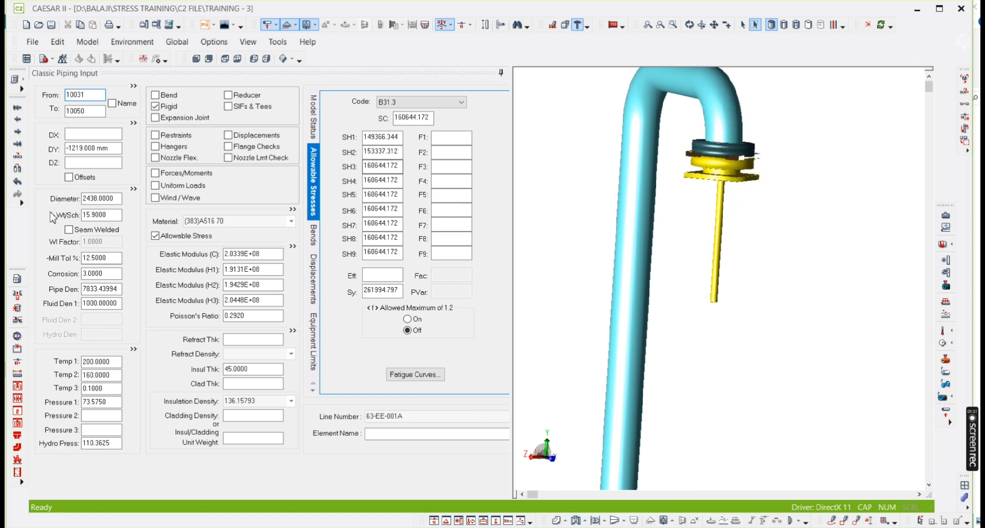
left_click(17, 308)
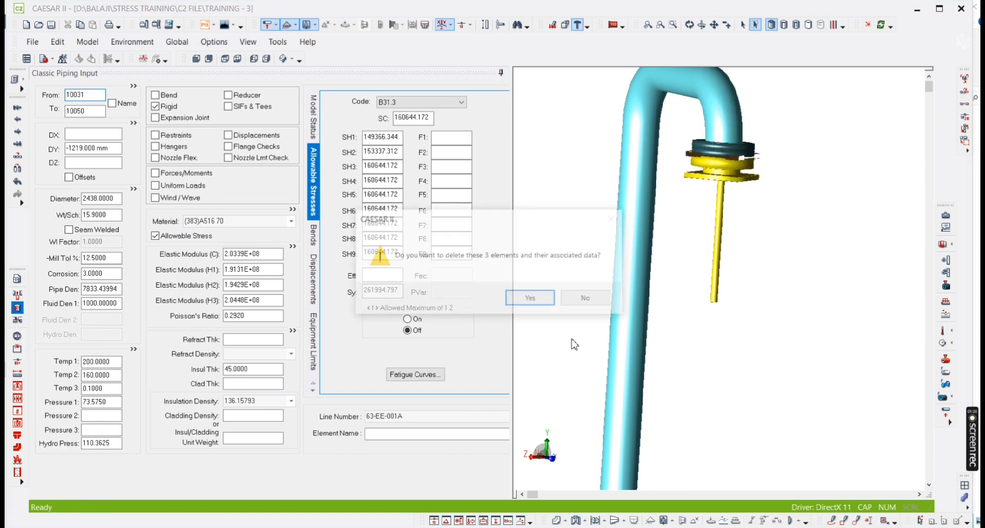
left_click(534, 299)
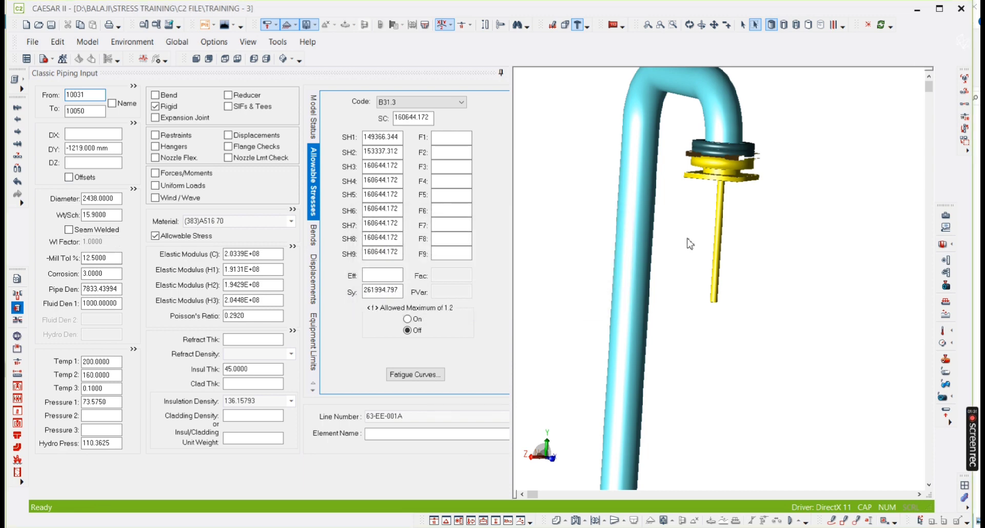
left_click(722, 149)
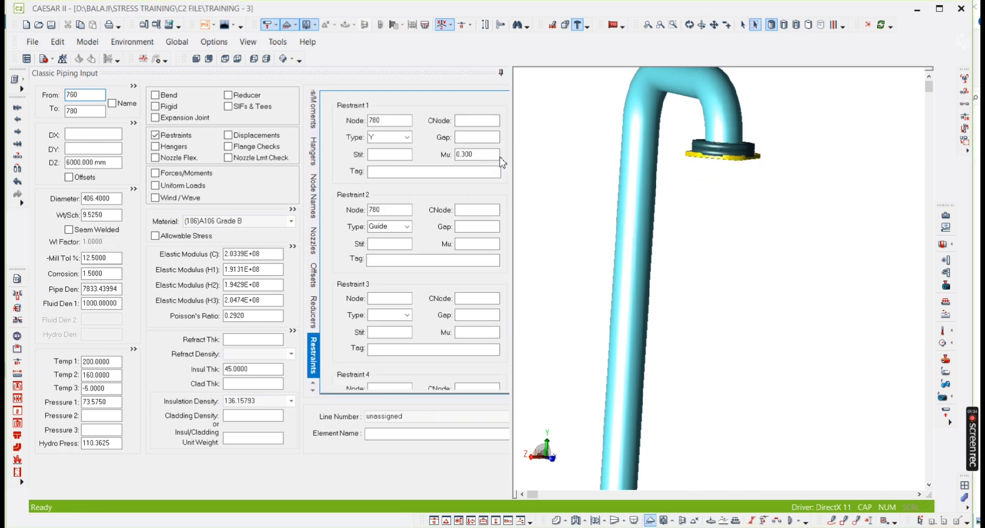
left_click(662, 257)
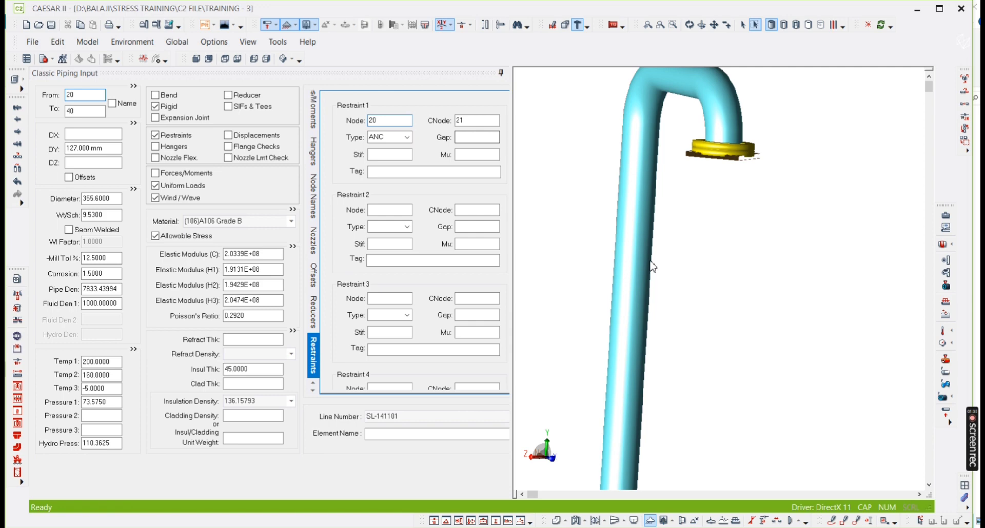
Sketch a freehand markup in plan view showing a second branch route starting from the open header end.
scroll(720, 226, "down", 5)
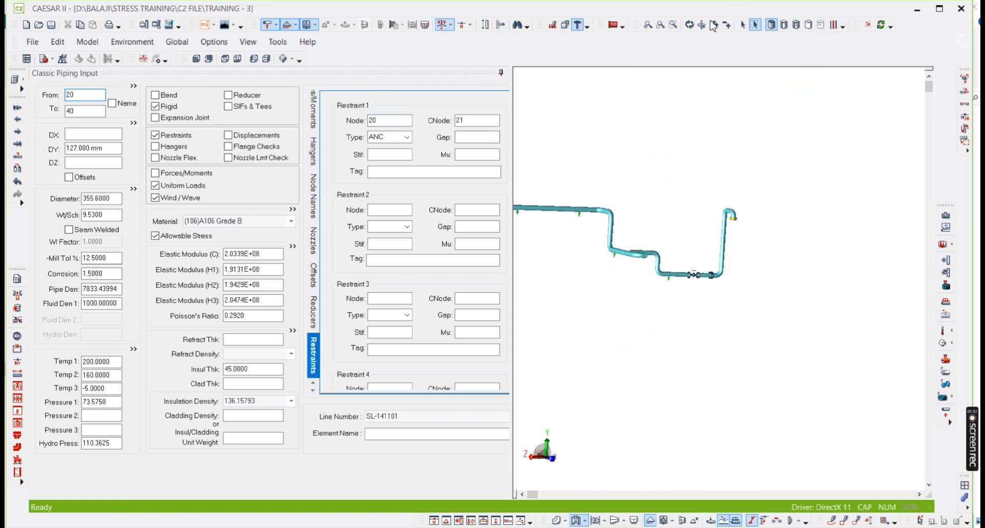
left_click(689, 25)
left_click_drag(685, 380, 743, 417)
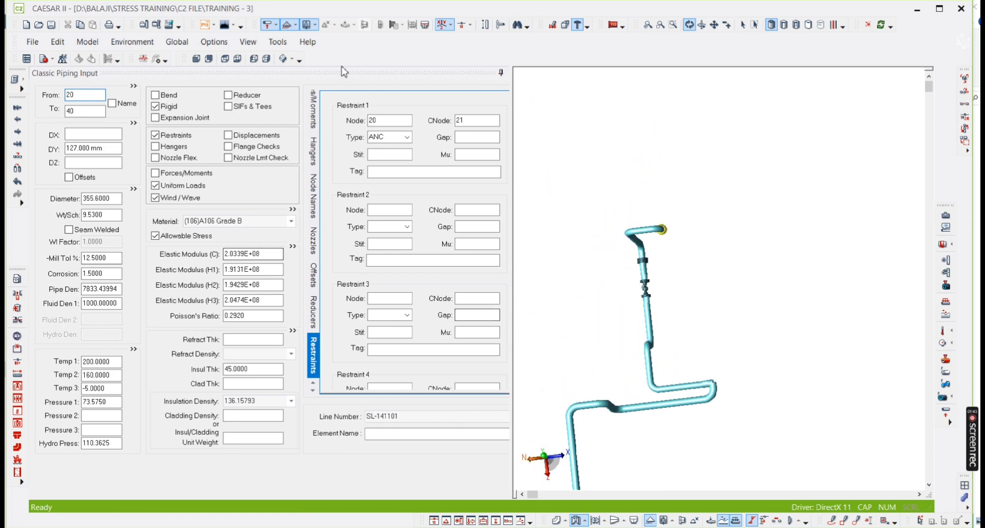
left_click(225, 60)
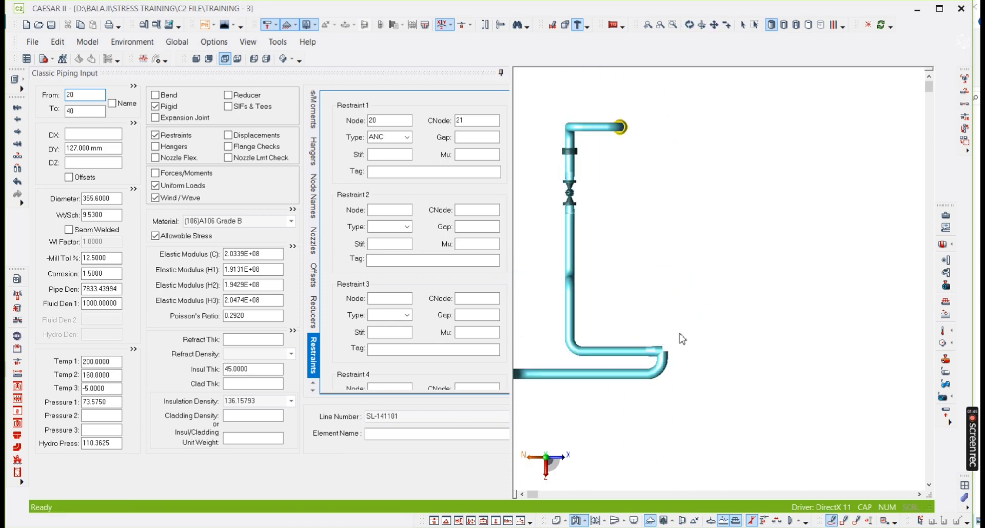
mouse_move(665, 354)
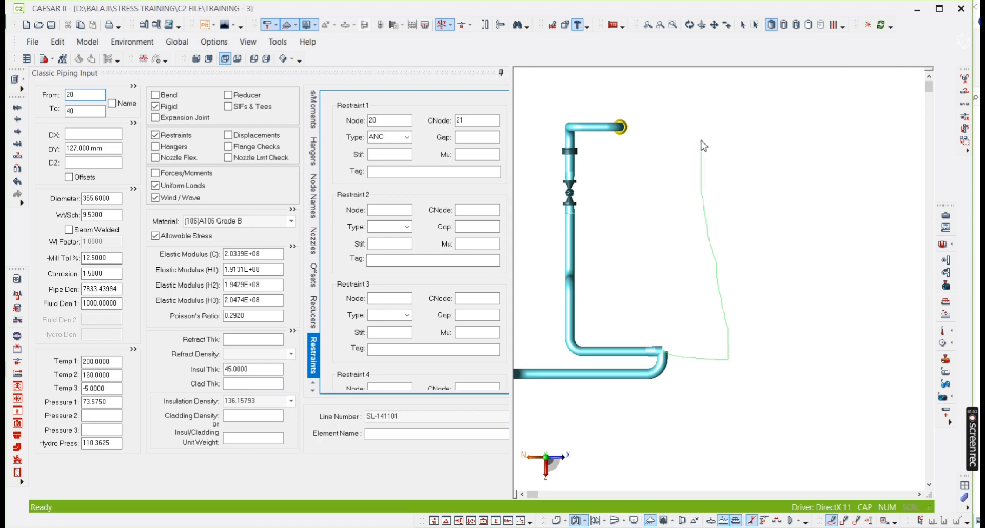
left_click_drag(743, 142, 745, 144)
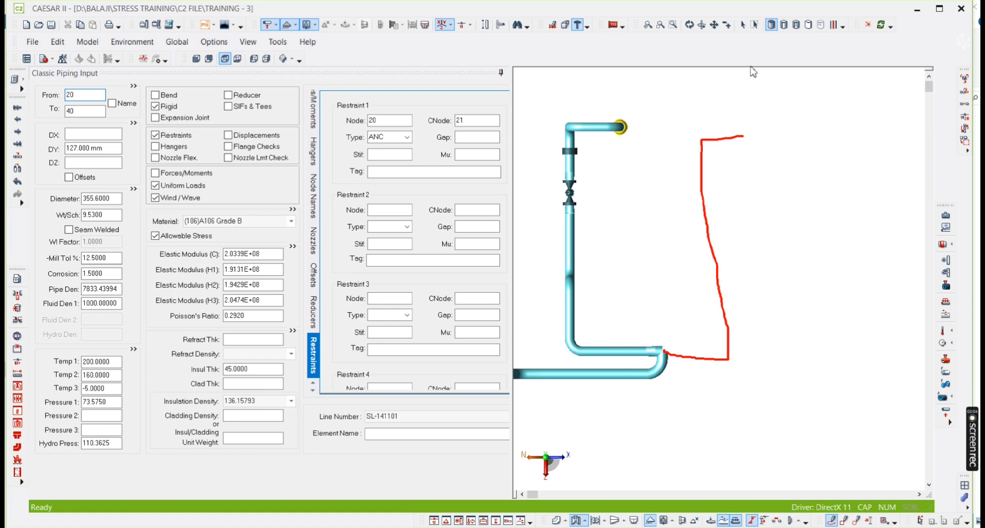
left_click(755, 24)
scroll(647, 261, "down", 2)
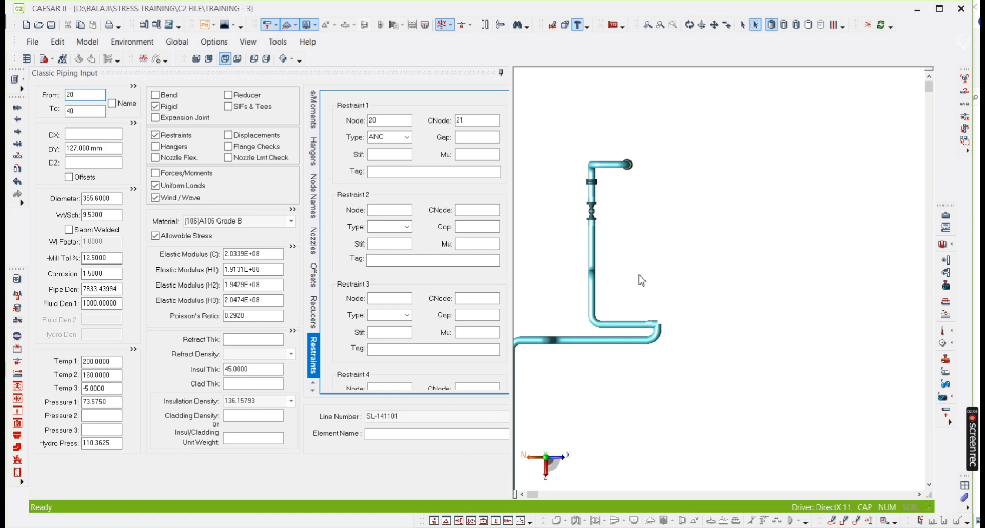
Select all elements of the remaining branch in plan view, from the nozzle end to the header tee.
left_click_drag(646, 258, 578, 136)
scroll(621, 307, "up", 2)
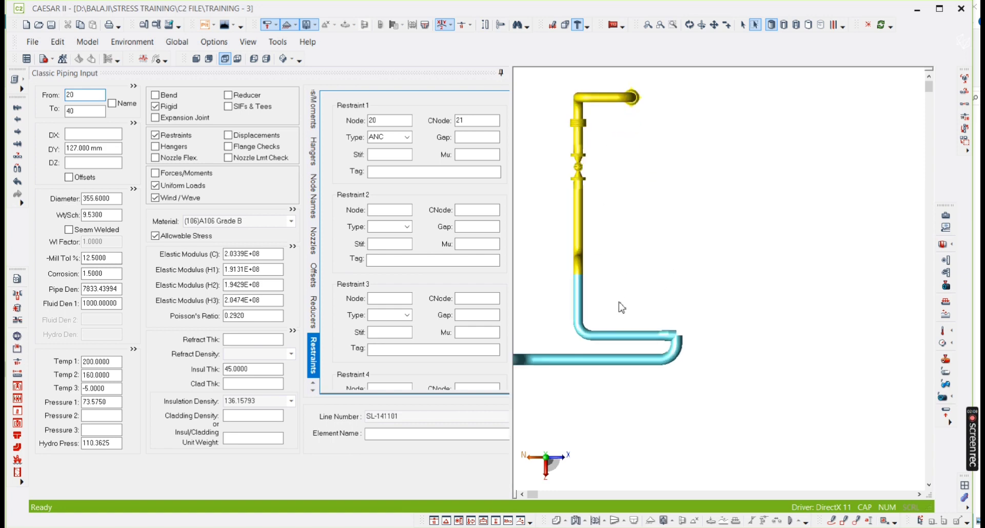
left_click_drag(616, 318, 573, 270)
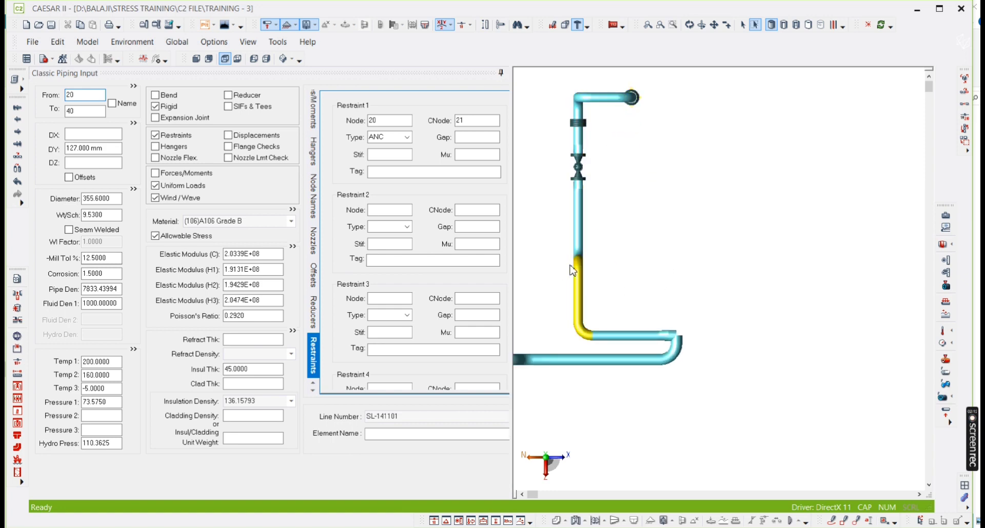
left_click_drag(650, 273, 558, 96)
scroll(612, 255, "up", 2)
scroll(616, 256, "up", 2)
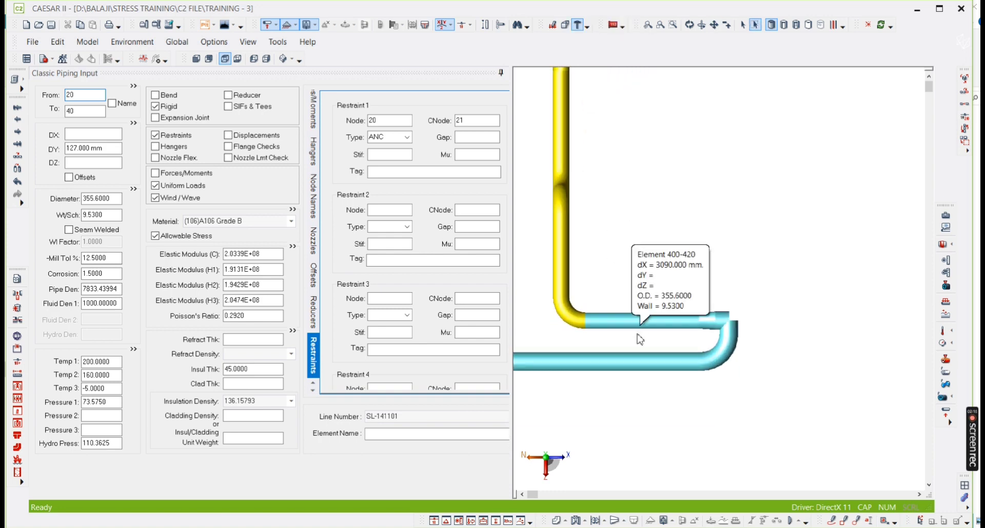
left_click(628, 308)
scroll(741, 313, "up", 1)
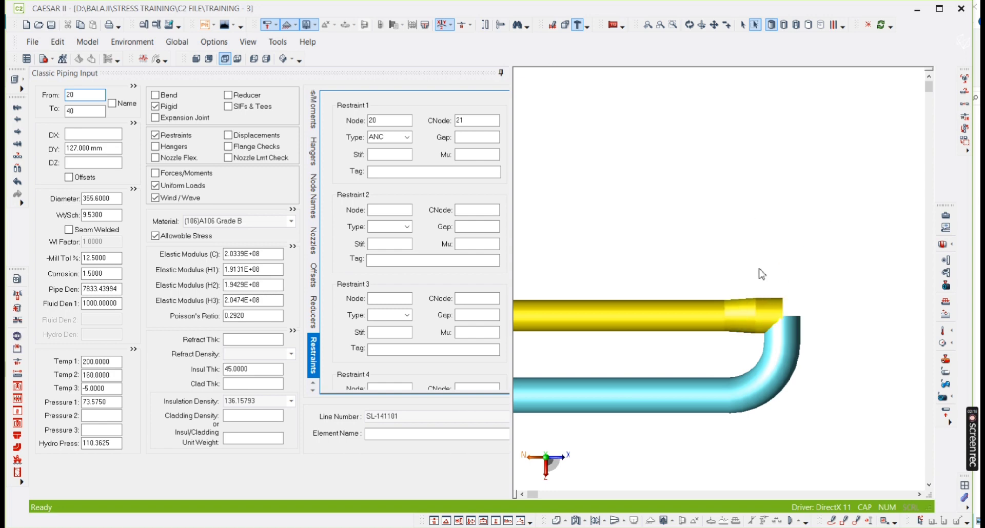
scroll(719, 246, "down", 2)
scroll(631, 292, "down", 2)
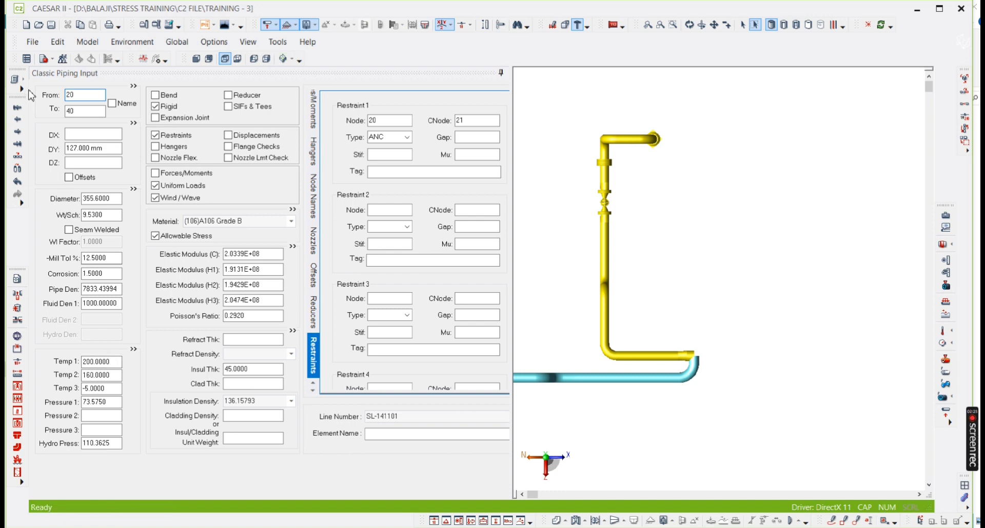
middle_click_drag(705, 278, 794, 264)
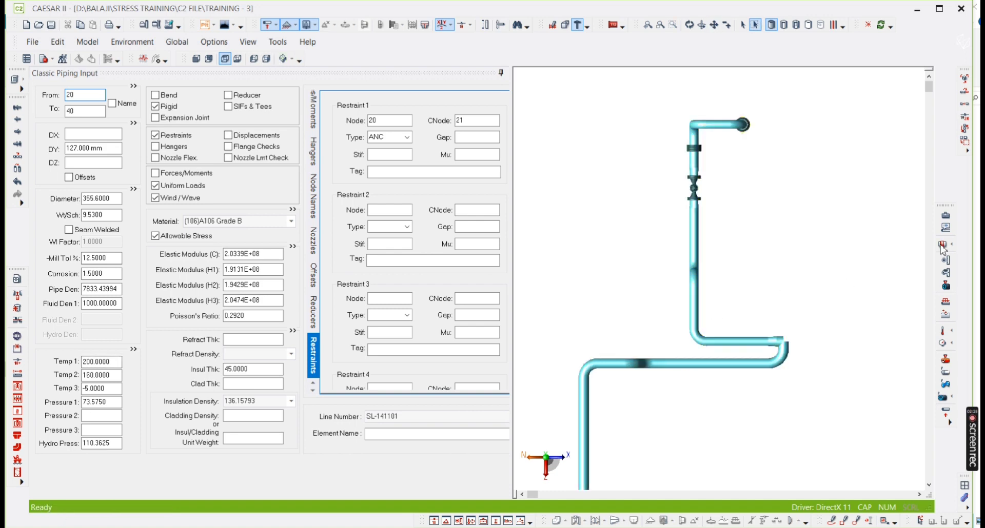
Open the Elements list and reduce its height so that the input form and model view share the workspace.
left_click(17, 79)
left_click(52, 156)
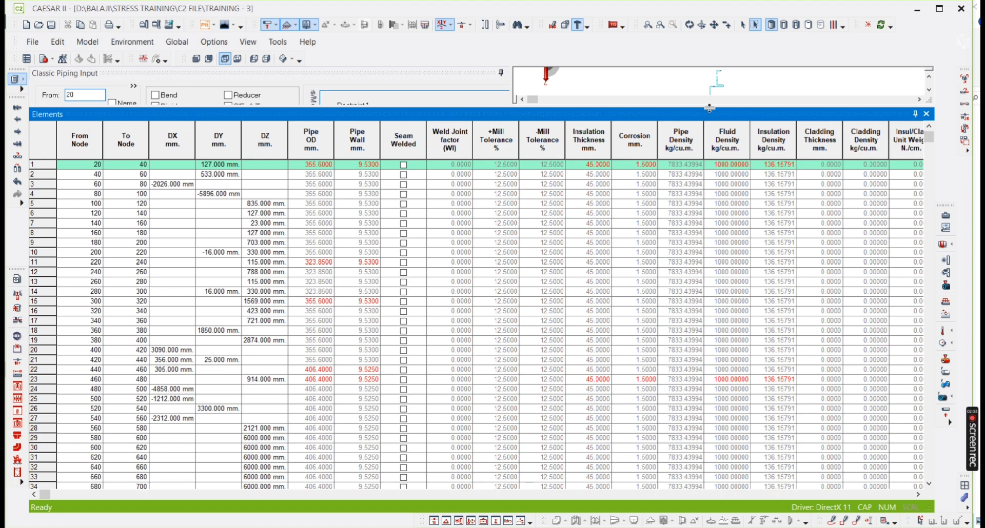
left_click_drag(710, 108, 710, 273)
scroll(701, 149, "up", 3)
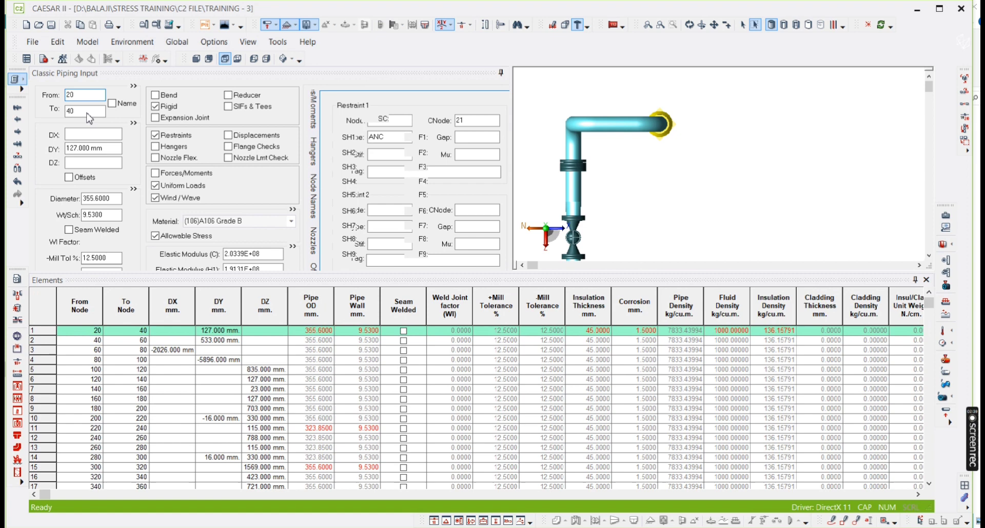
scroll(738, 88, "down", 2)
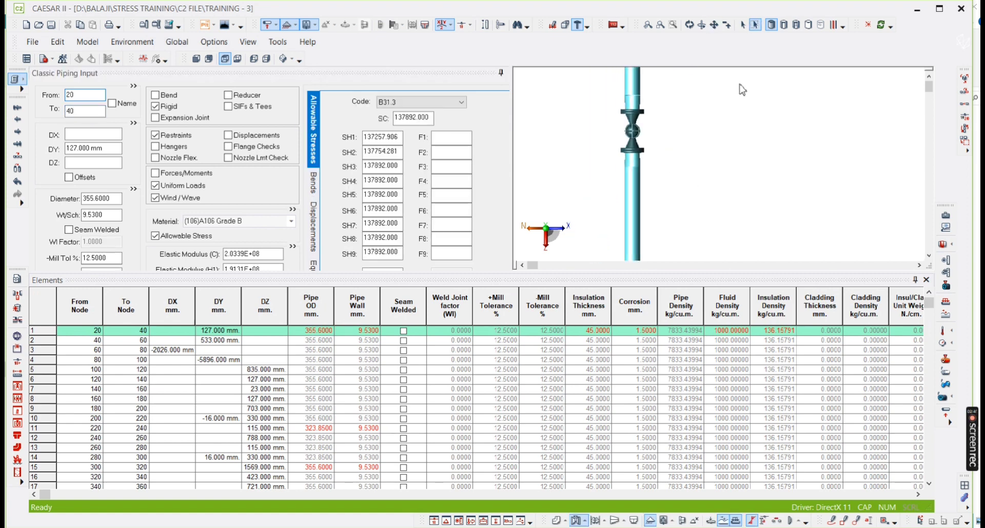
Examine the elements around the header tee, from 440–460 through 500–520, to identify where the branch ends.
scroll(743, 82, "up", 5)
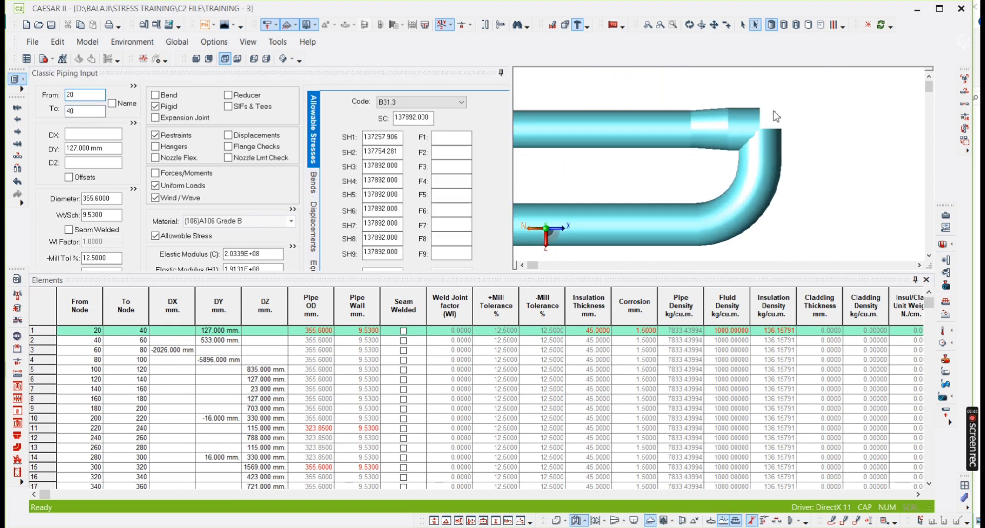
left_click(759, 187)
scroll(728, 170, "down", 5)
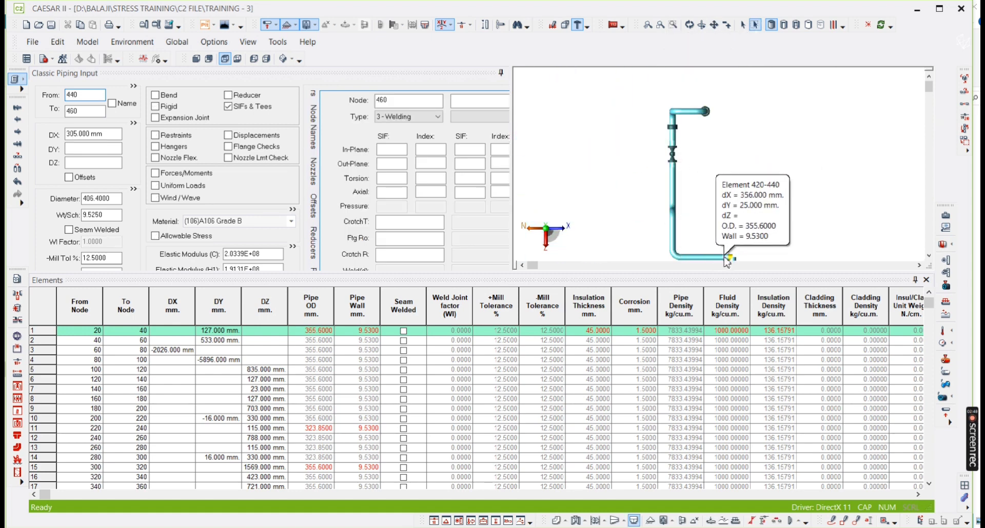
scroll(672, 236, "up", 5)
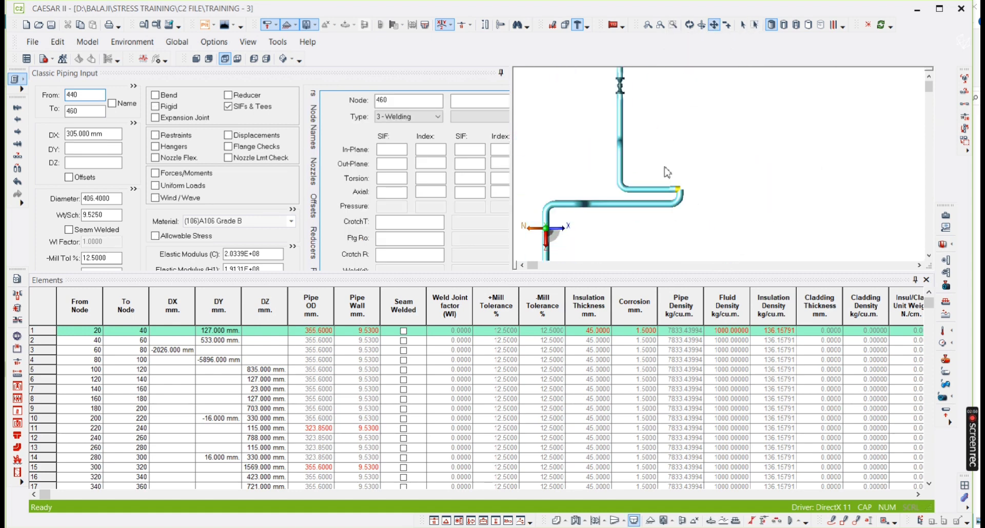
left_click(85, 109)
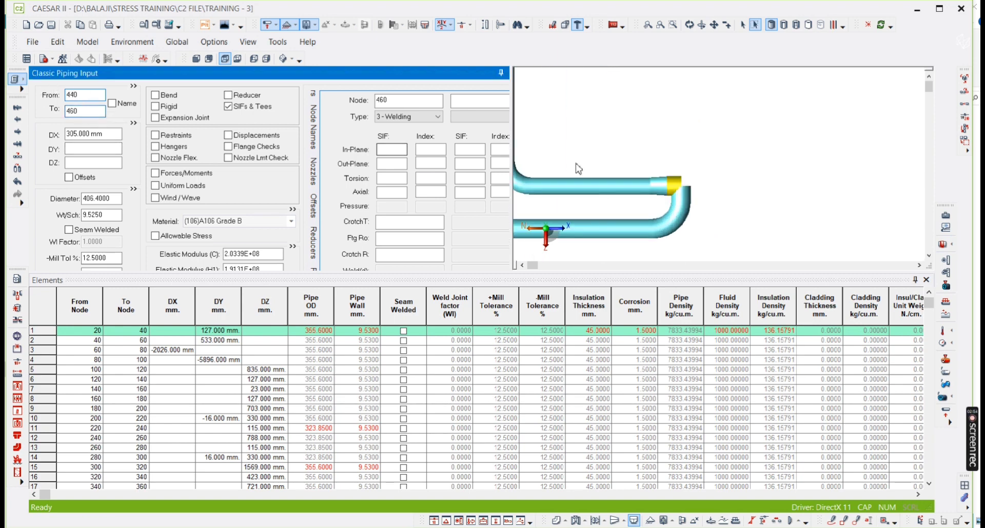
scroll(708, 102, "down", 2)
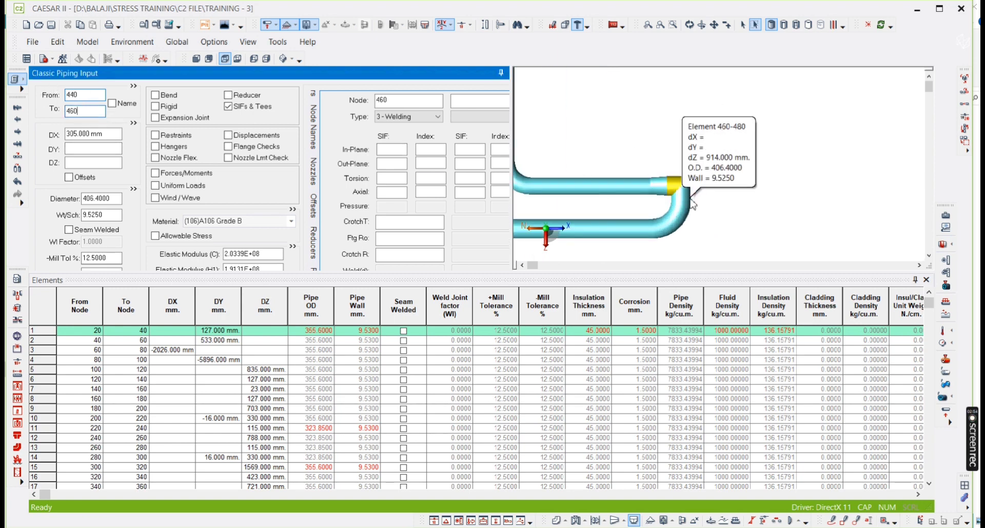
left_click(98, 116)
key("Page_Down")
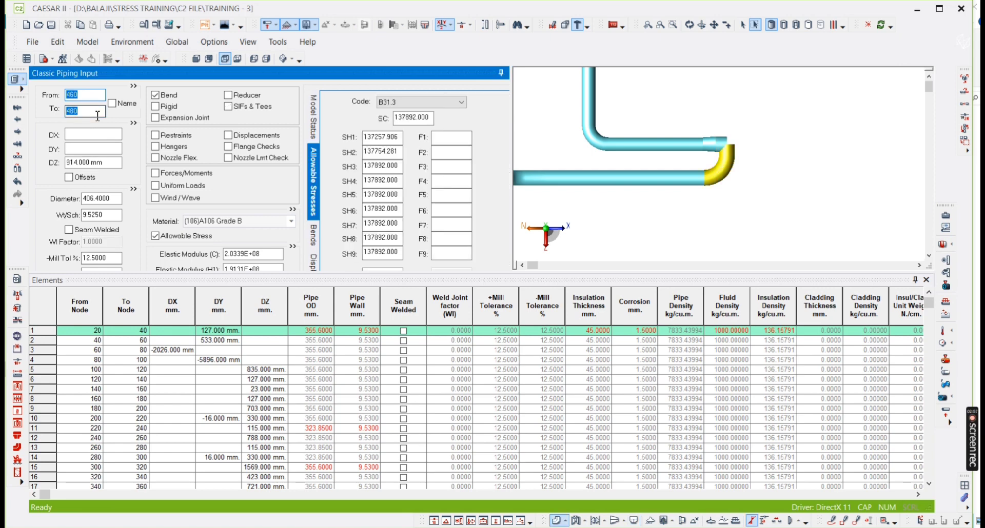
key("Page_Down")
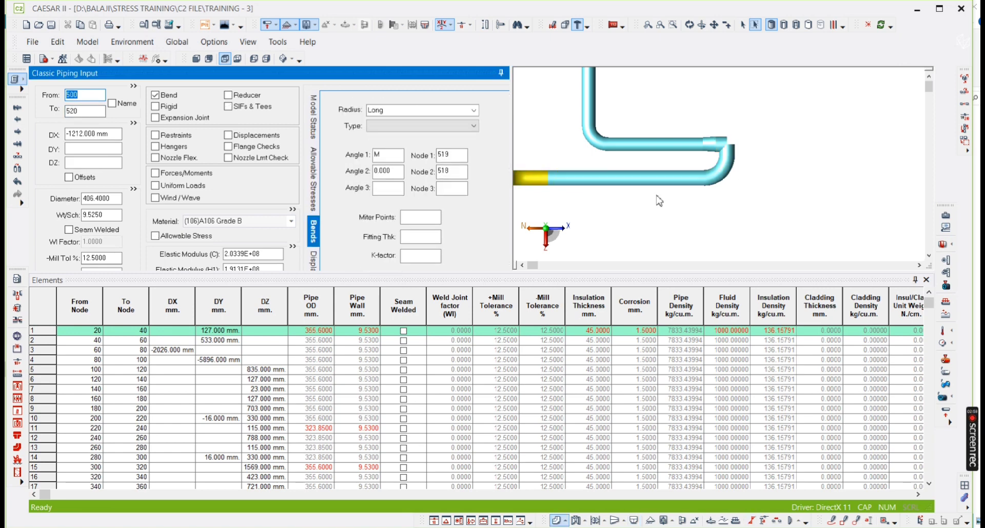
scroll(687, 205, "up", 3)
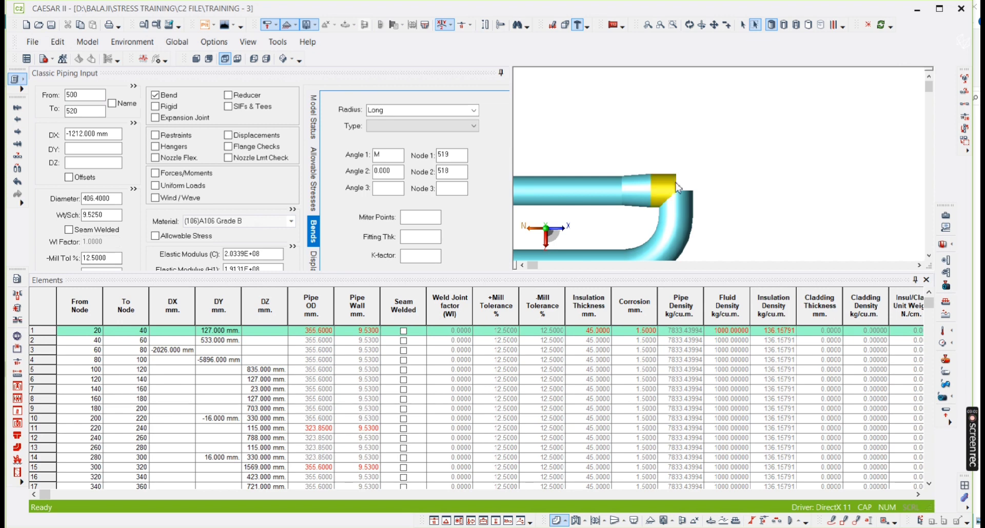
left_click(660, 187)
scroll(662, 189, "down", 4)
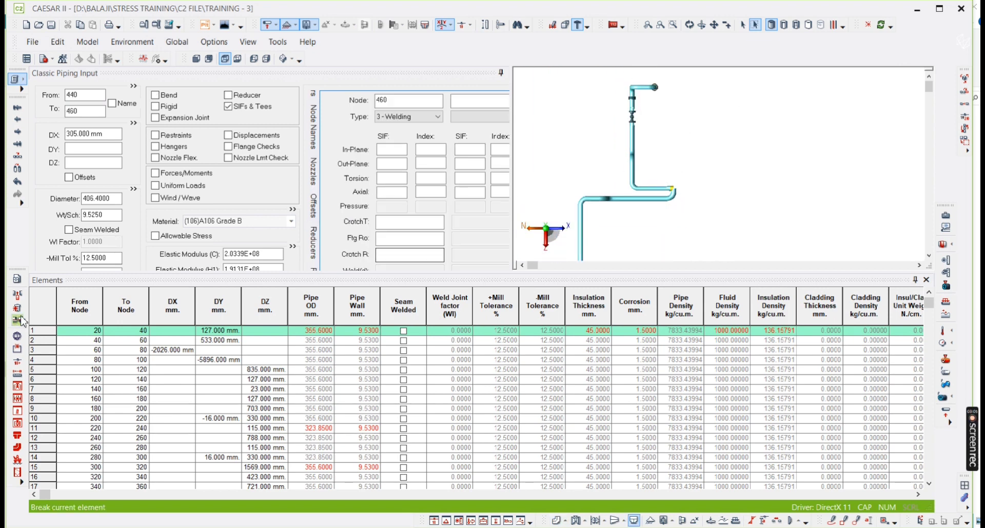
Select list rows 1 to 22, elements 20–40 through 440–460, and review the Block Duplicate options without duplicating.
left_click(47, 334)
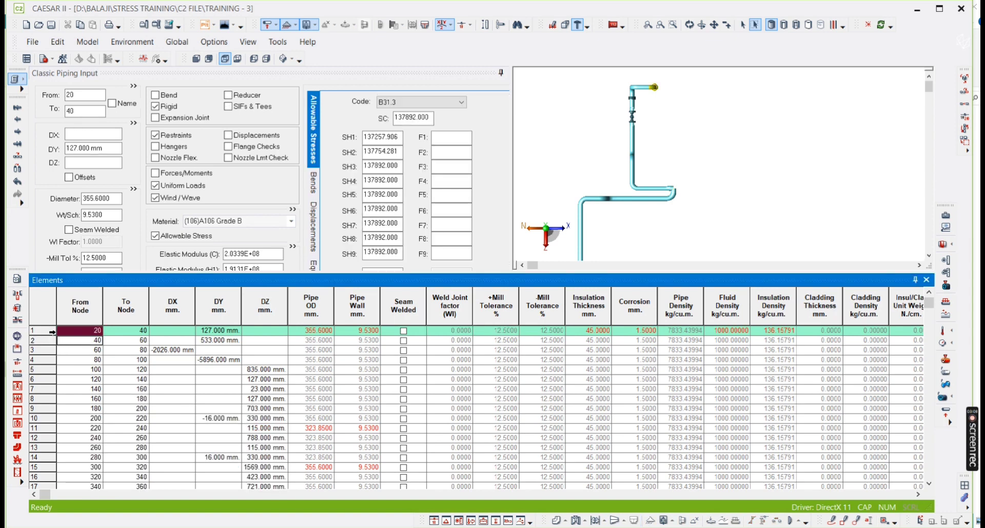
left_click_drag(51, 333, 53, 439)
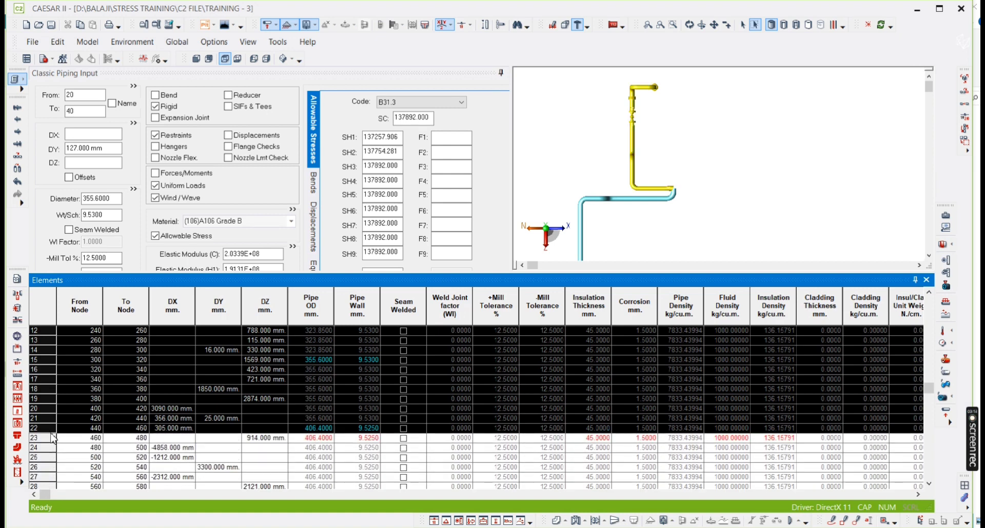
right_click(44, 358)
mouse_move(92, 383)
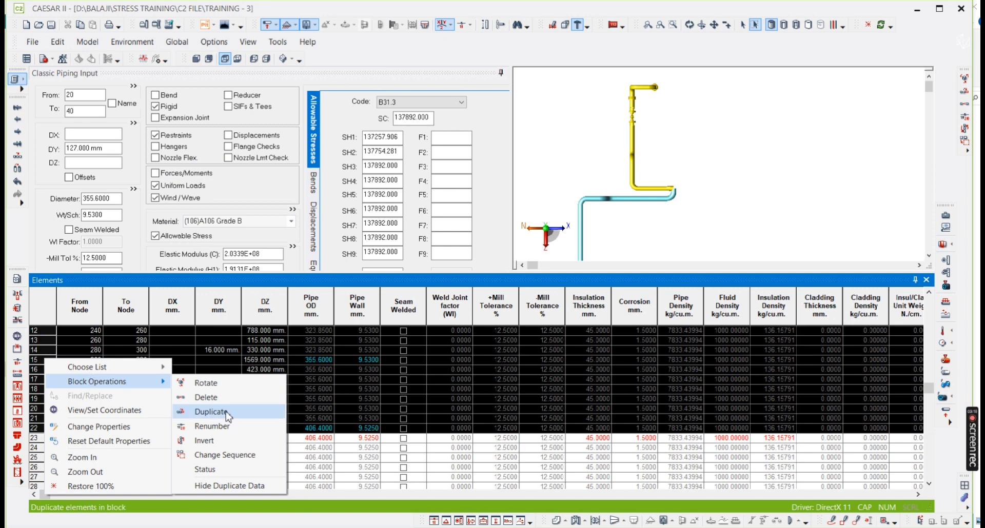
left_click(205, 412)
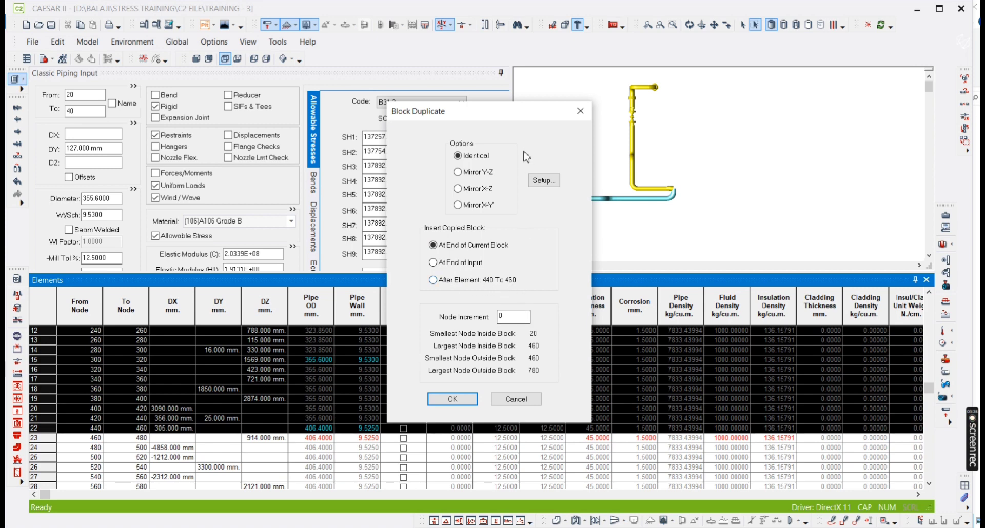
left_click(580, 110)
Inspect the Block Duplicate options for the selected branch as called from the model view, and dismiss them.
right_click(637, 157)
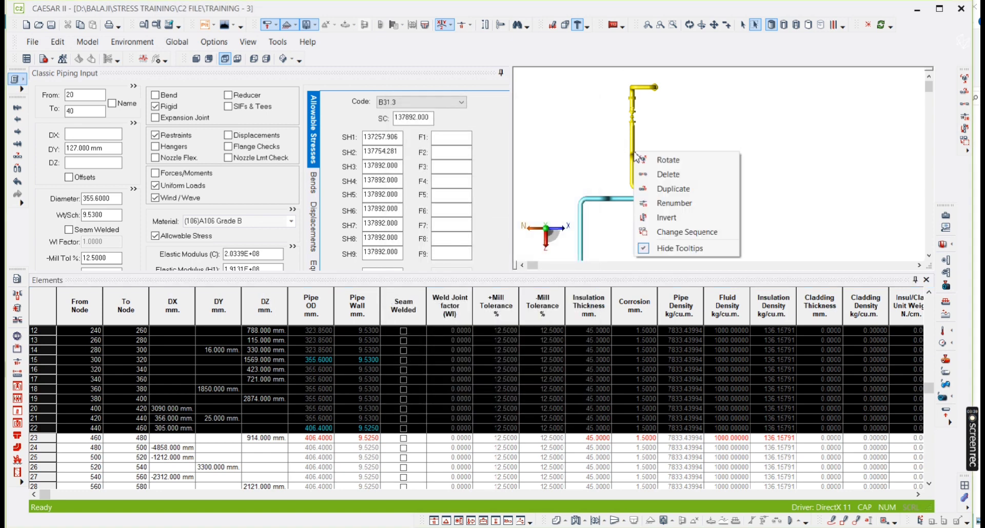
left_click(672, 188)
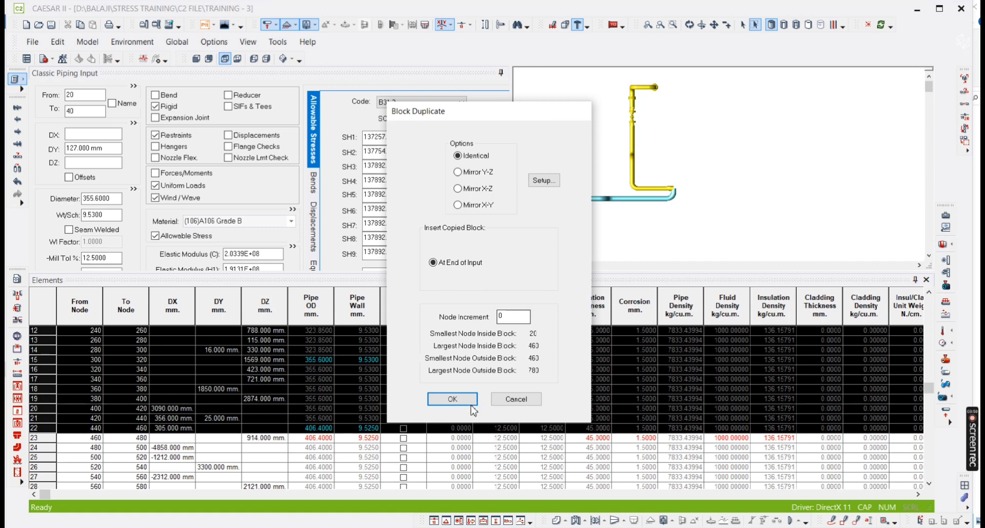
left_click(497, 400)
right_click(632, 145)
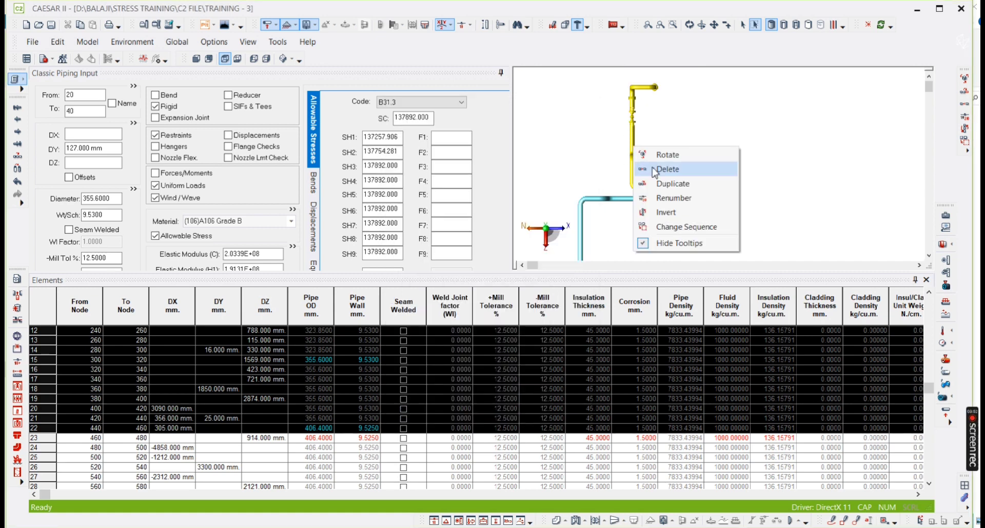
left_click(664, 185)
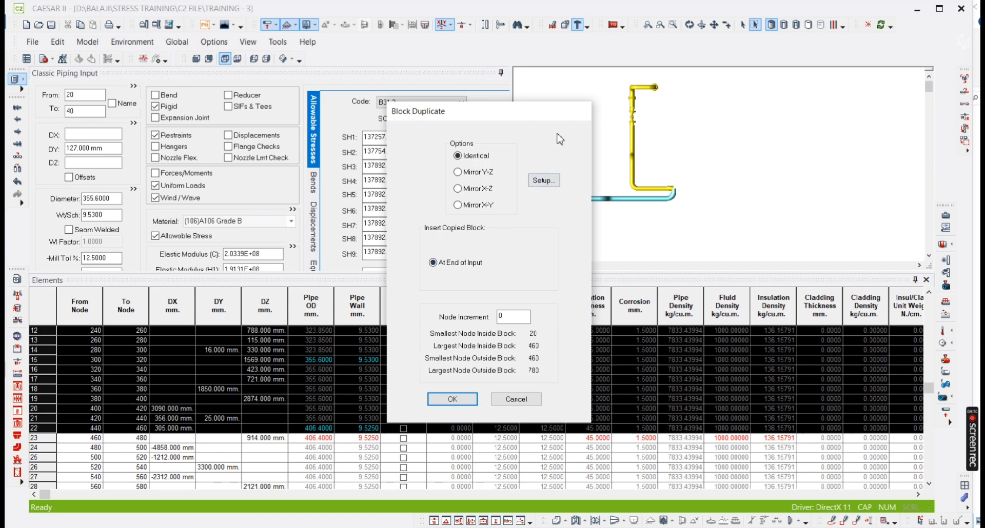
left_click(521, 399)
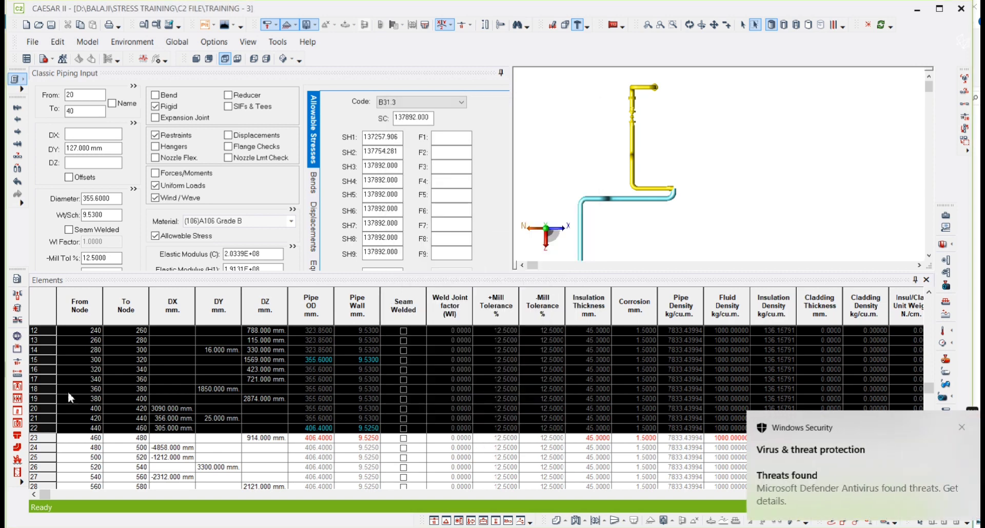
Check the Block Duplicate insertion options again as called from the Elements list, and cancel without copying.
right_click(48, 363)
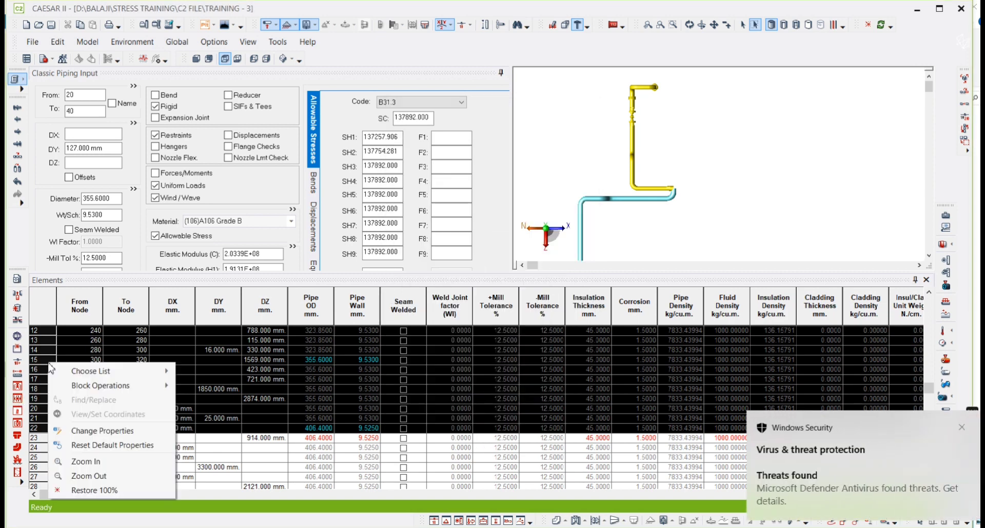
mouse_move(173, 390)
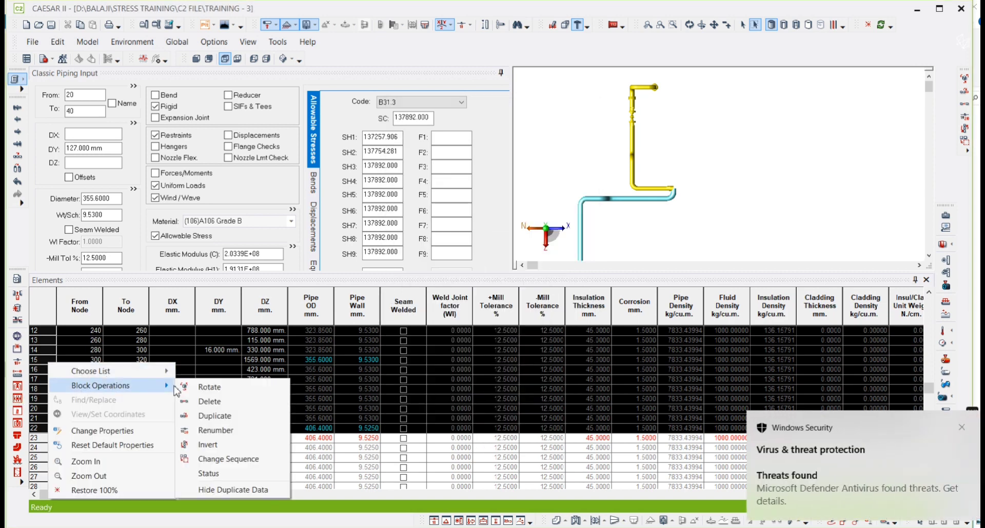
left_click(221, 417)
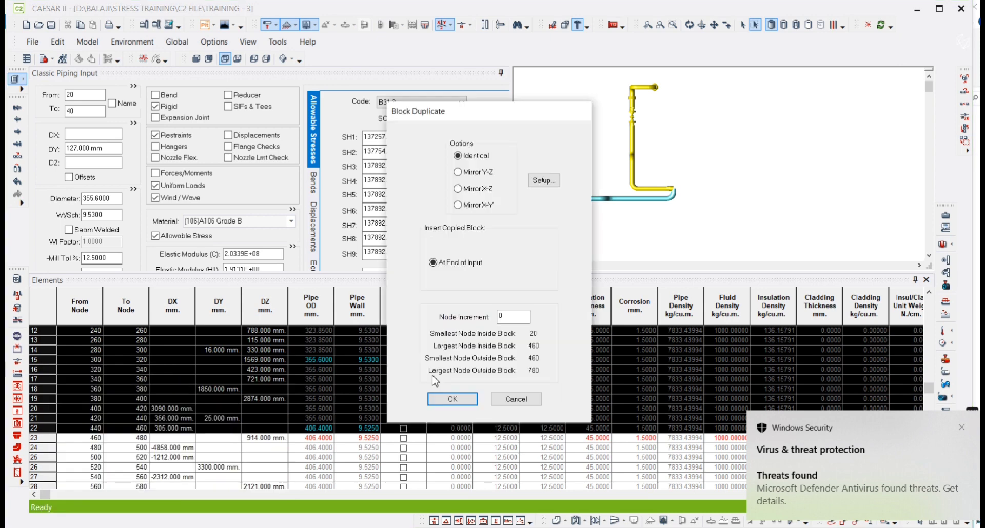
left_click(517, 405)
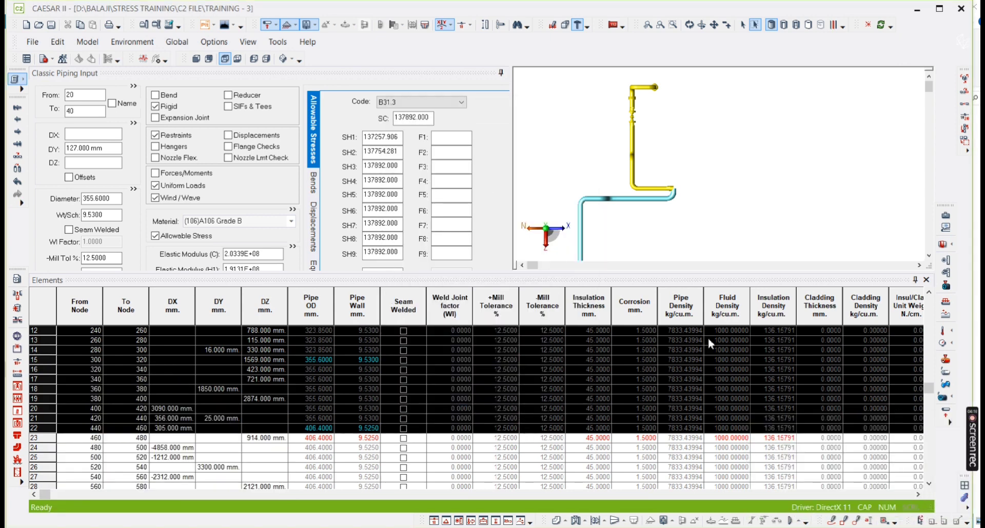
Inspect element 400–420 in the model with the Elements list closed, and reopen the list.
left_click(927, 279)
mouse_move(561, 333)
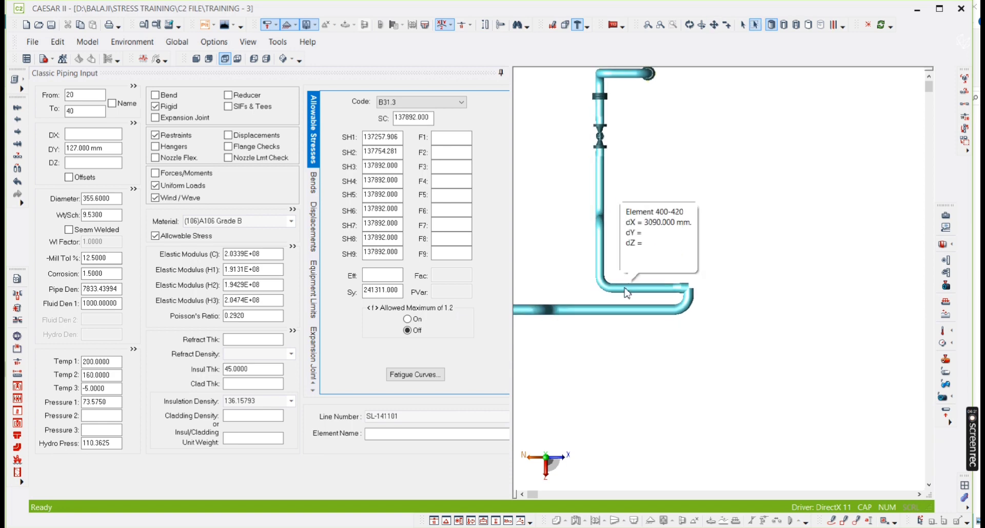
left_click(22, 81)
left_click(65, 155)
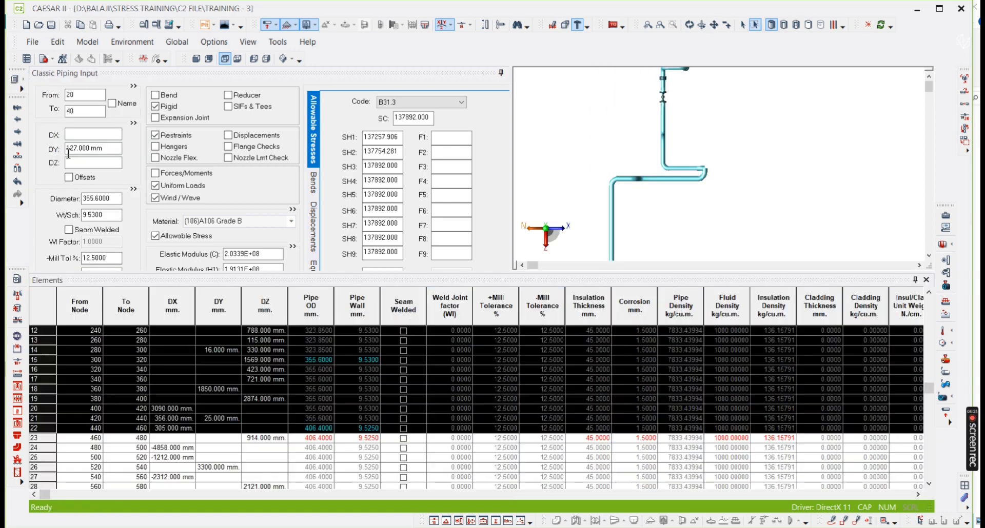
Reselect list rows 1 to 22, elements 20–40 through 440–460, and open Block Duplicate for them.
left_click(90, 399)
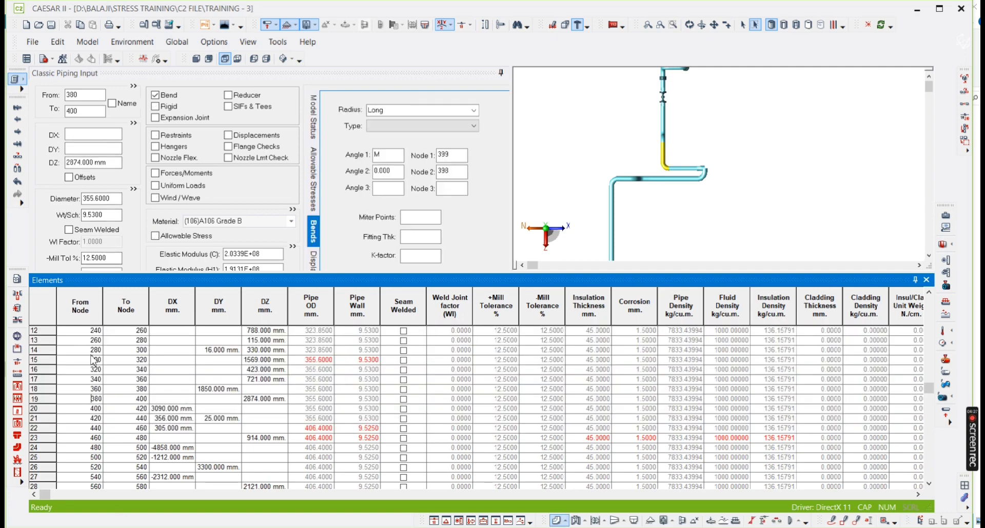
left_click_drag(41, 331, 60, 480)
right_click(47, 399)
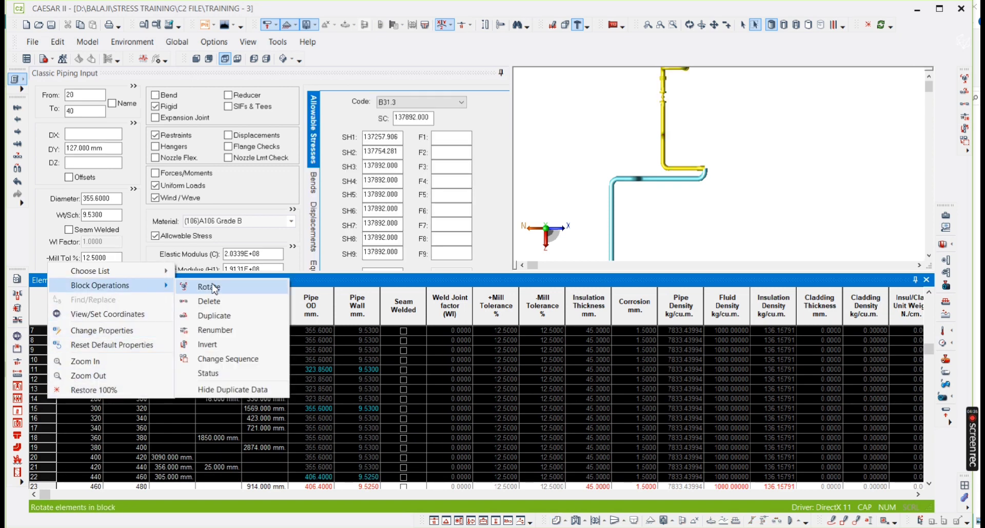
left_click(646, 362)
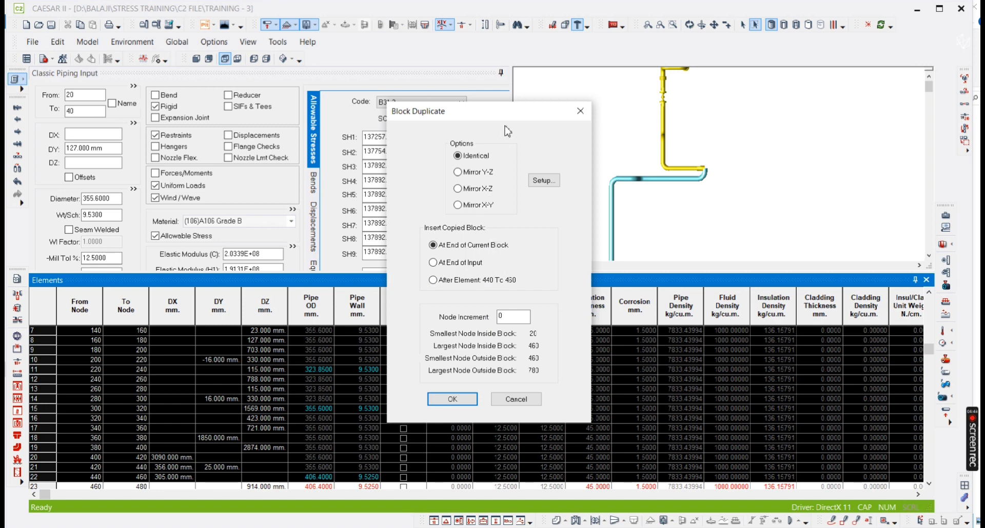
left_click_drag(519, 117, 412, 127)
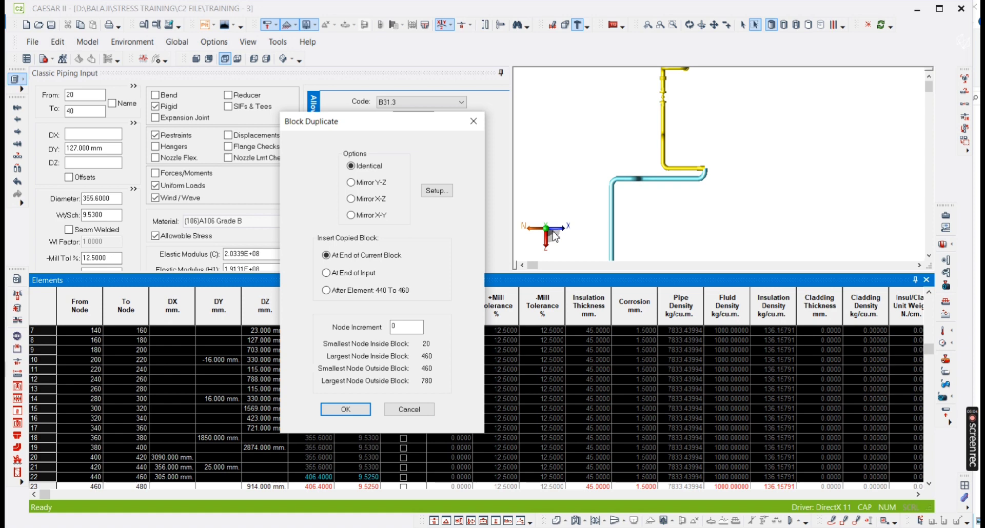
Duplicate the block with Mirror Y-Z at the end of the current block, using node increment 2000 and keeping all setup options included.
left_click(371, 183)
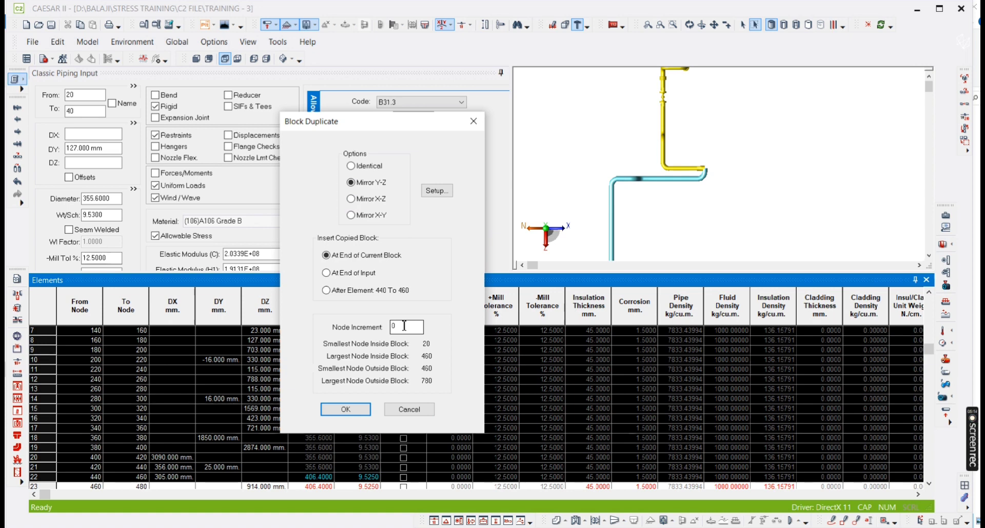
double_click(420, 325)
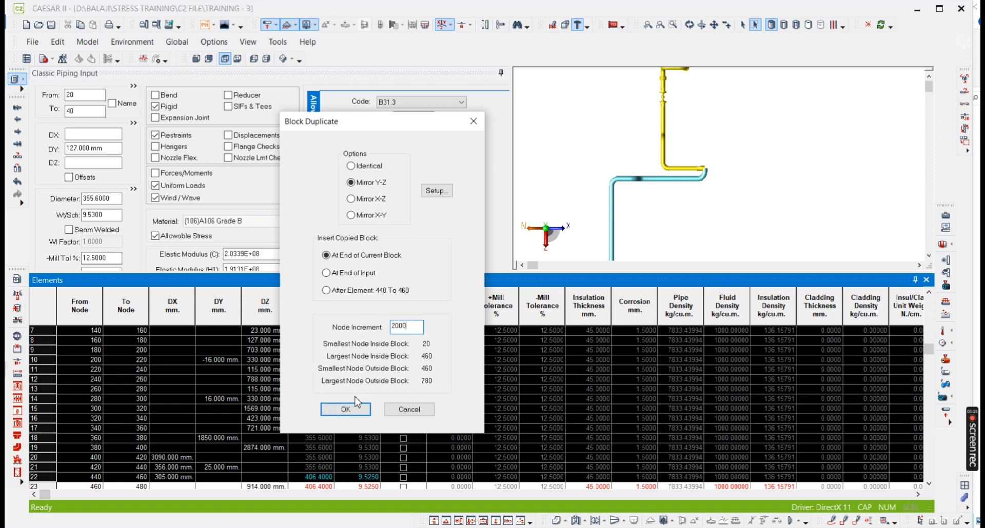
left_click(437, 191)
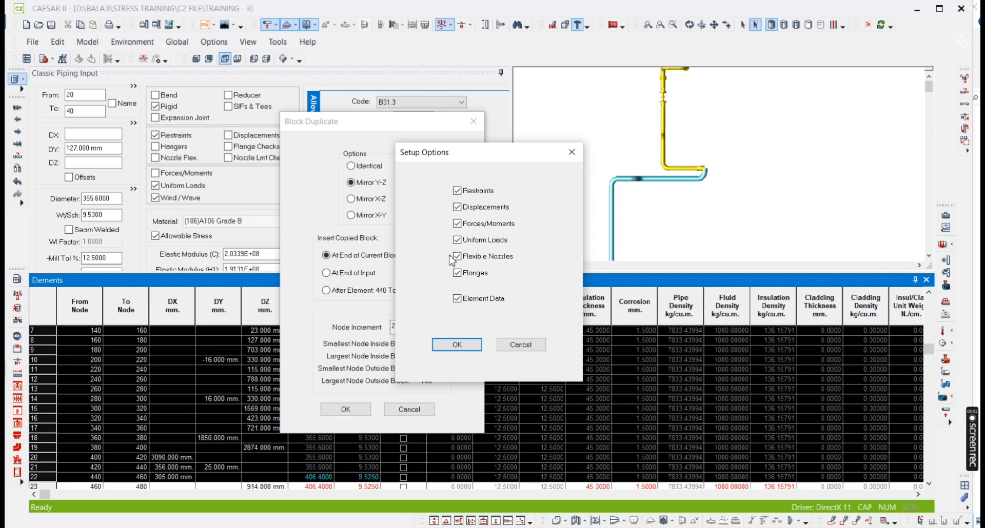
left_click(458, 342)
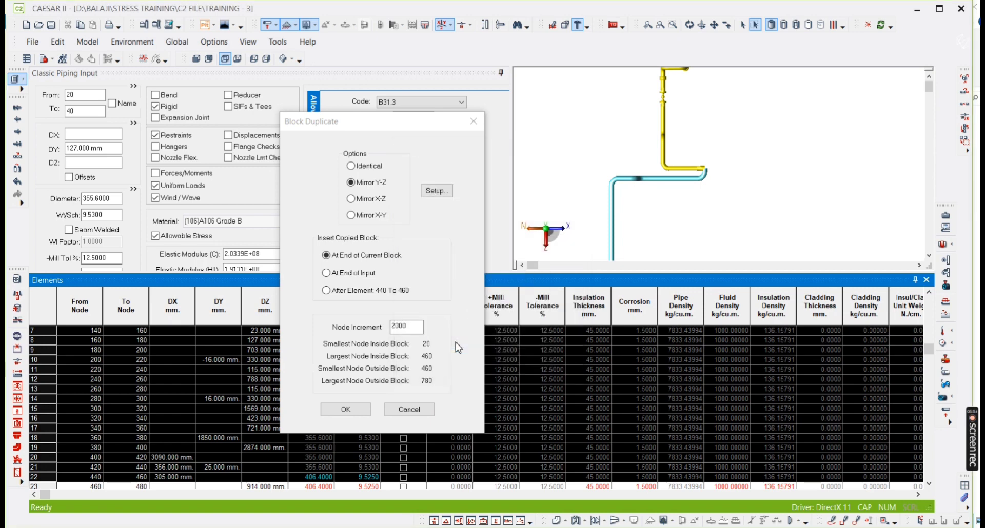
left_click(340, 411)
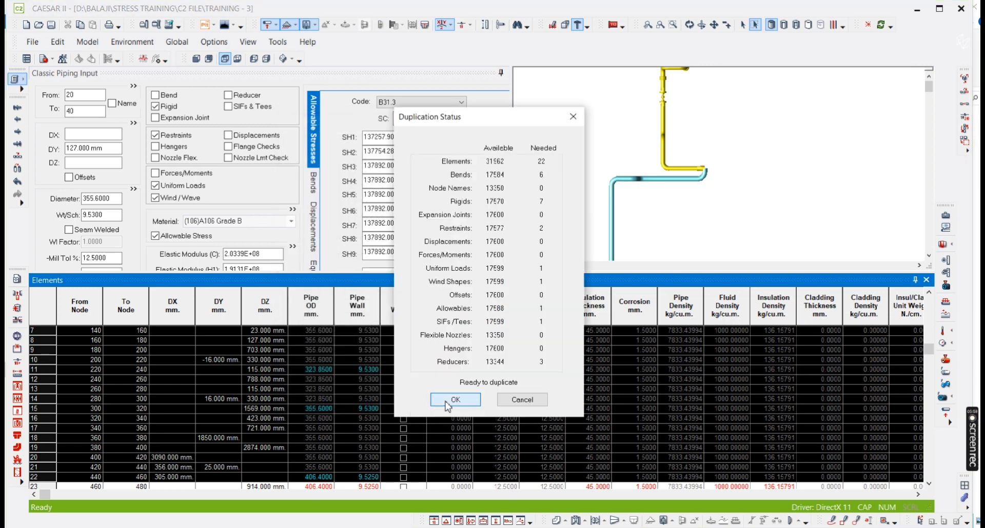
left_click(448, 405)
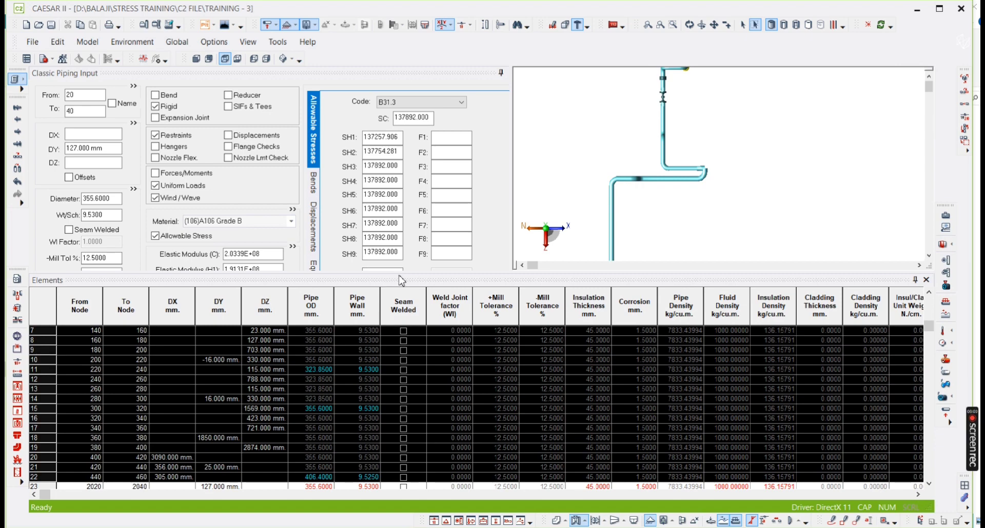
Enlarge the Elements list and review the duplicated rows from 2020–2040 through 2440–2460.
left_click_drag(403, 275, 404, 193)
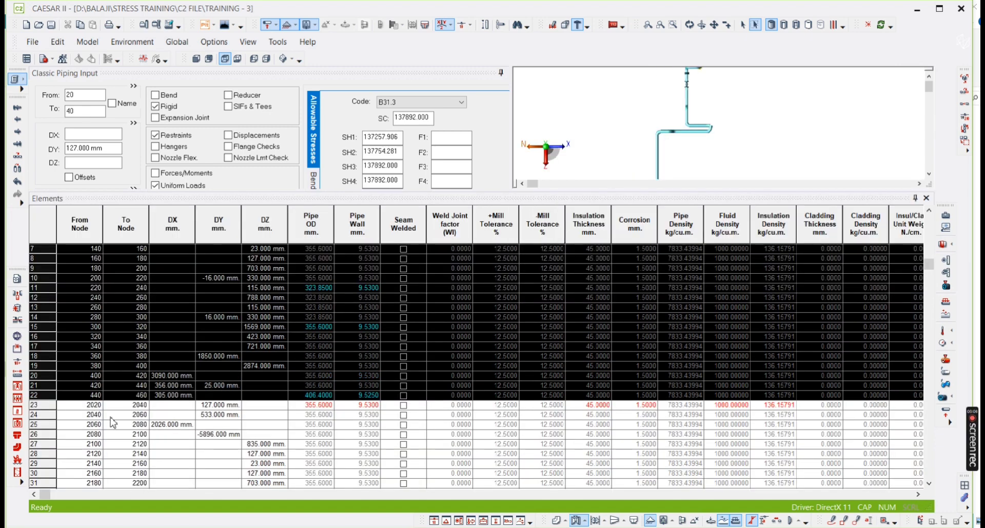
scroll(110, 423, "down", 4)
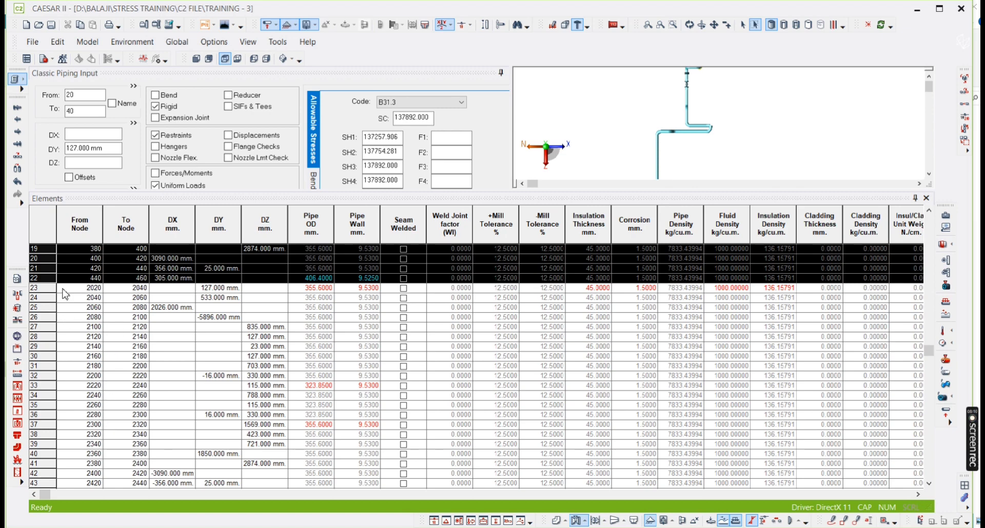
scroll(135, 359, "down", 4)
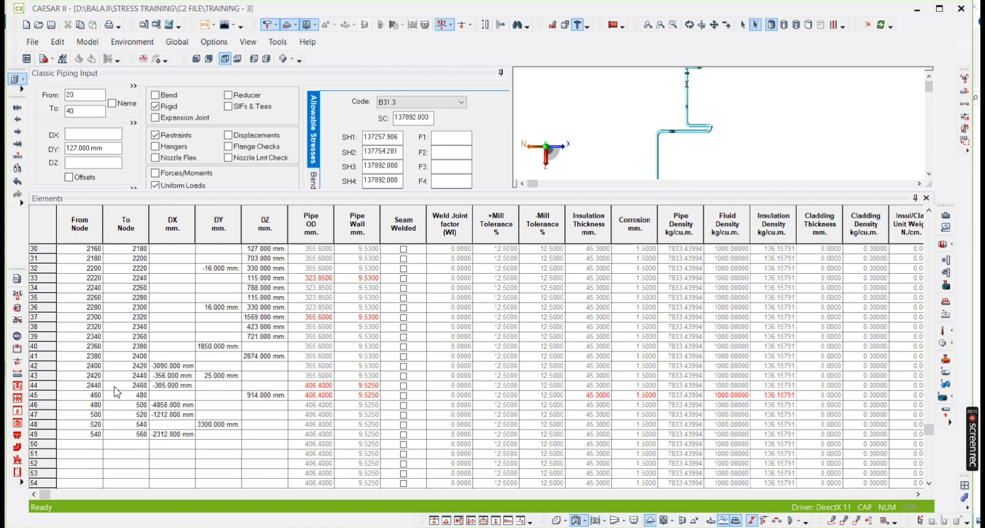
left_click(124, 386)
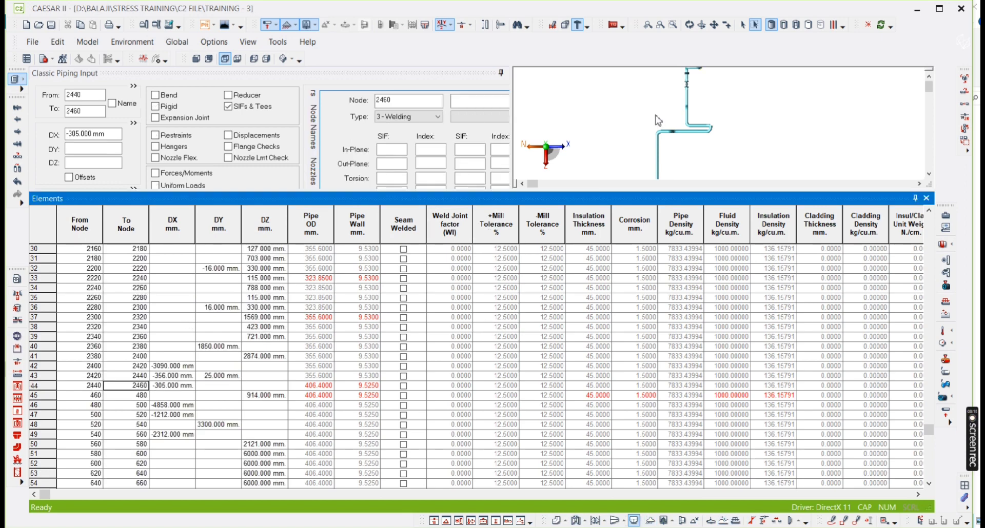
Examine the header tee and the end of element 440–460 in the model for a connection to the duplicated branch.
middle_click_drag(712, 111, 681, 131)
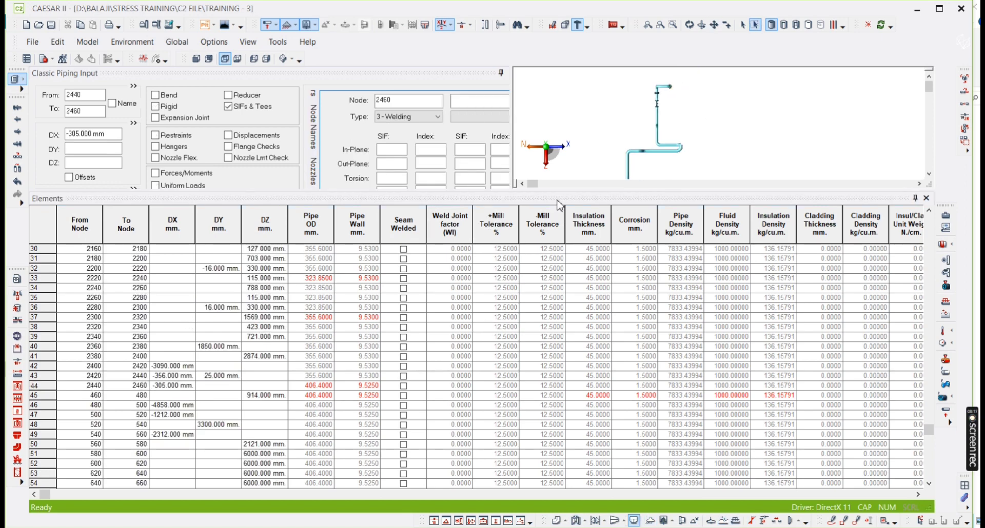
scroll(684, 149, "up", 2)
scroll(666, 141, "up", 4)
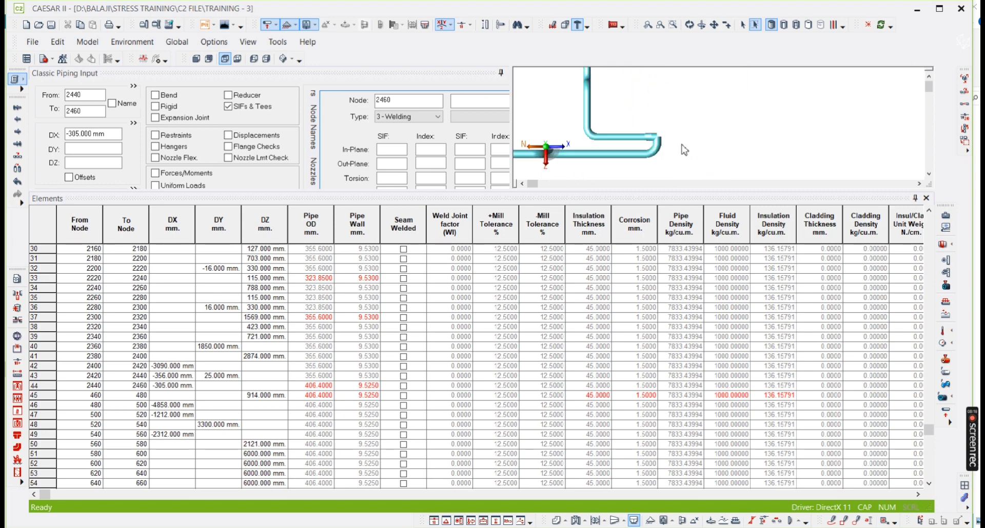
mouse_move(665, 137)
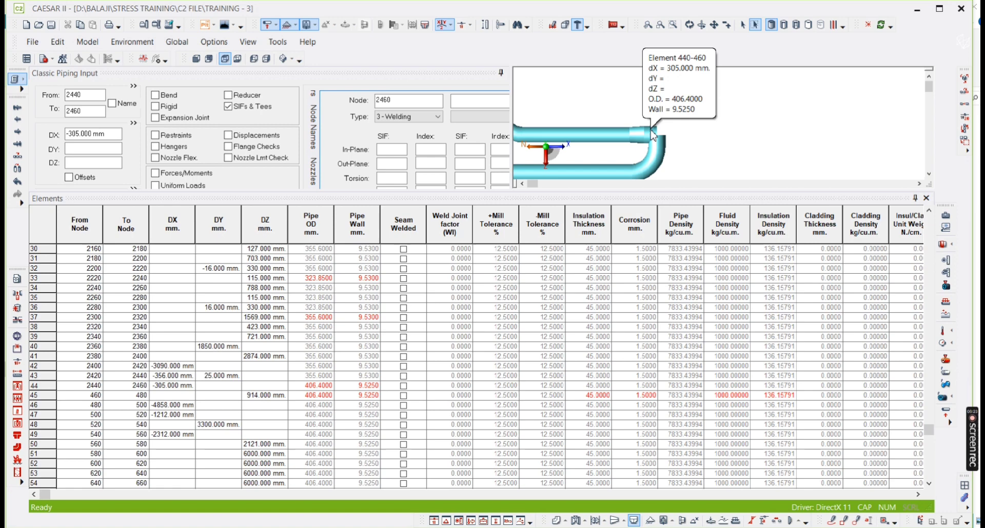
left_click(744, 27)
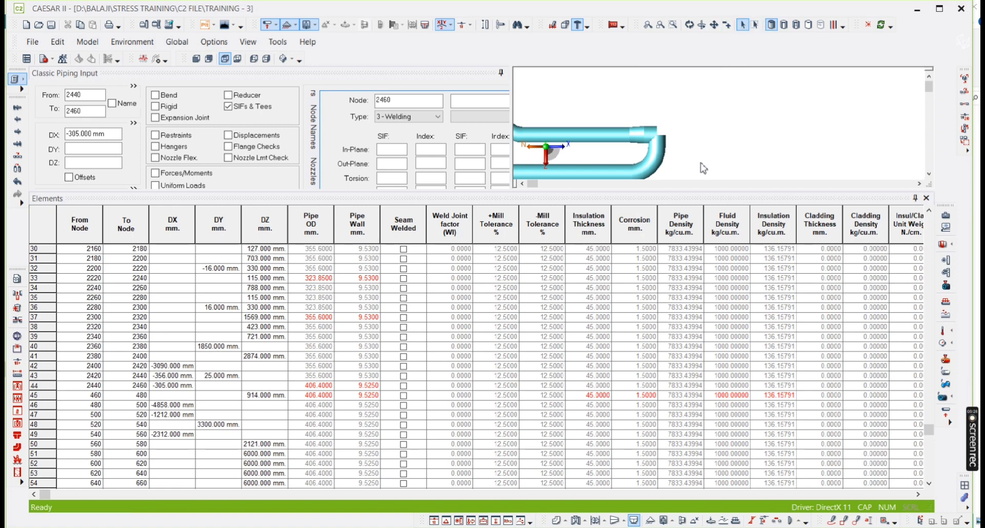
scroll(699, 151, "down", 5)
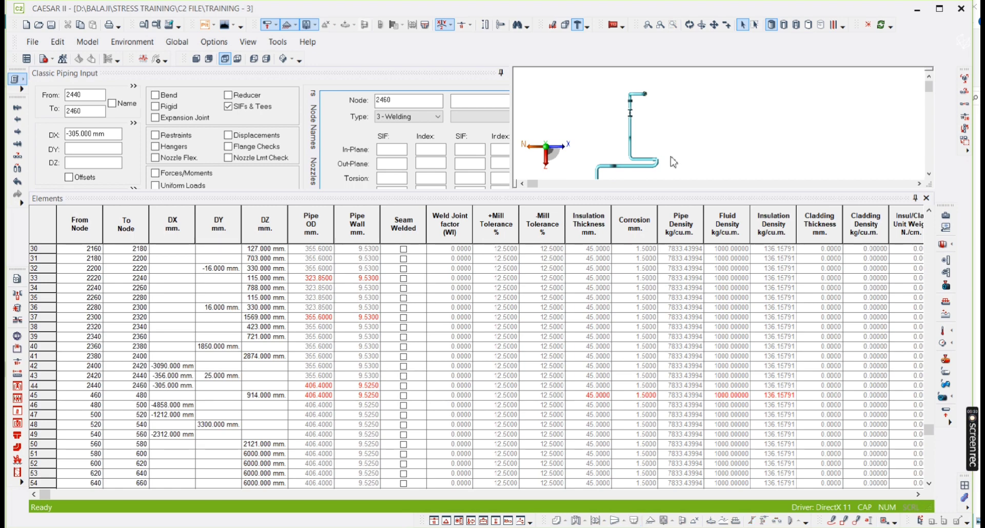
mouse_move(655, 164)
scroll(655, 163, "up", 3)
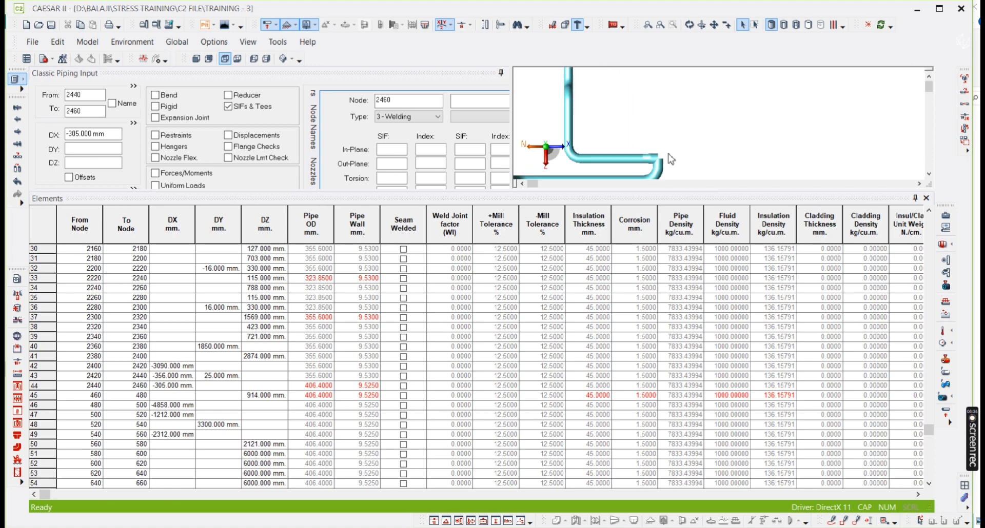
Annotate the model with a freehand outline of the expected mirrored branch and circle its junction with the header tee.
left_click(832, 520)
key("p")
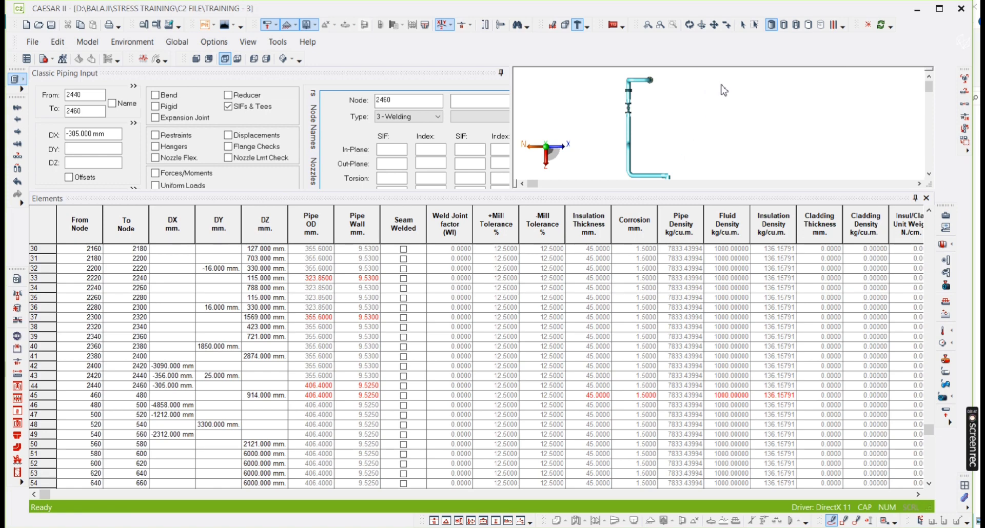
mouse_move(721, 84)
left_mouse_down()
mouse_move(691, 85)
mouse_move(701, 137)
left_mouse_up()
left_click_drag(702, 178, 666, 178)
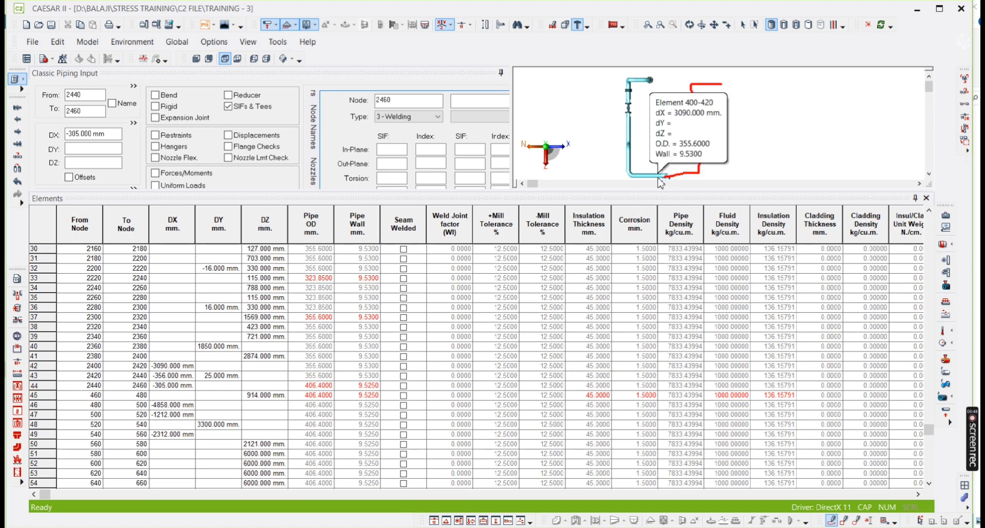
left_click_drag(666, 172, 659, 175)
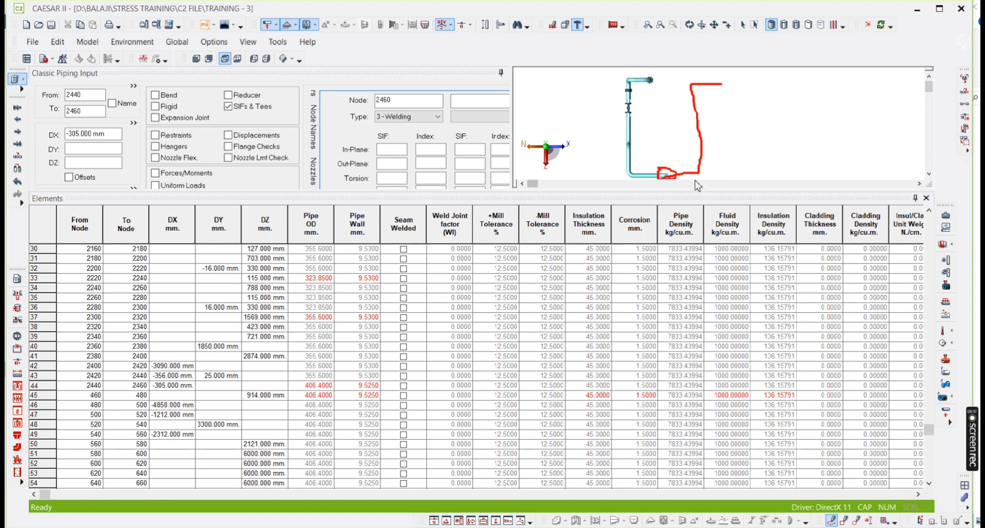
Connect the duplicated branch to the header tee by setting the To node of element 2440–2460 to 460.
mouse_move(667, 177)
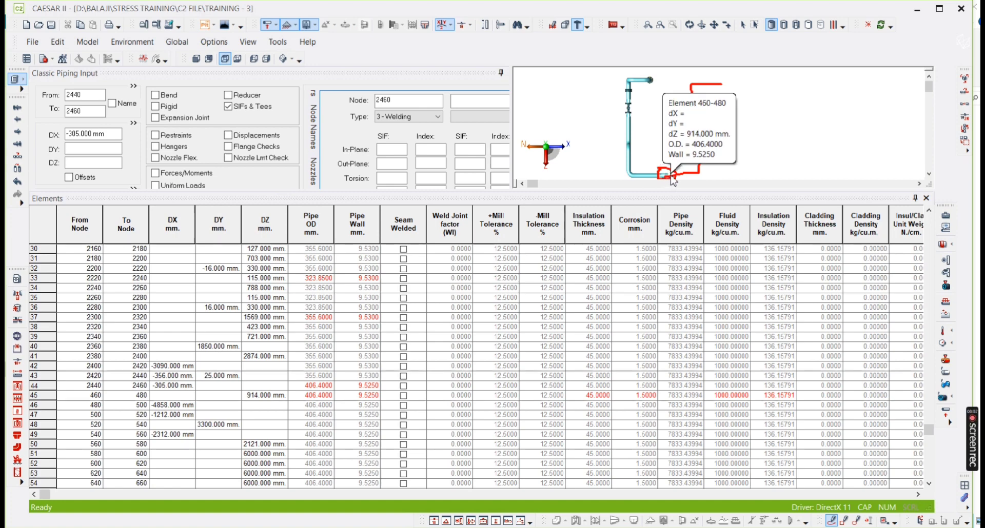
left_click(121, 386)
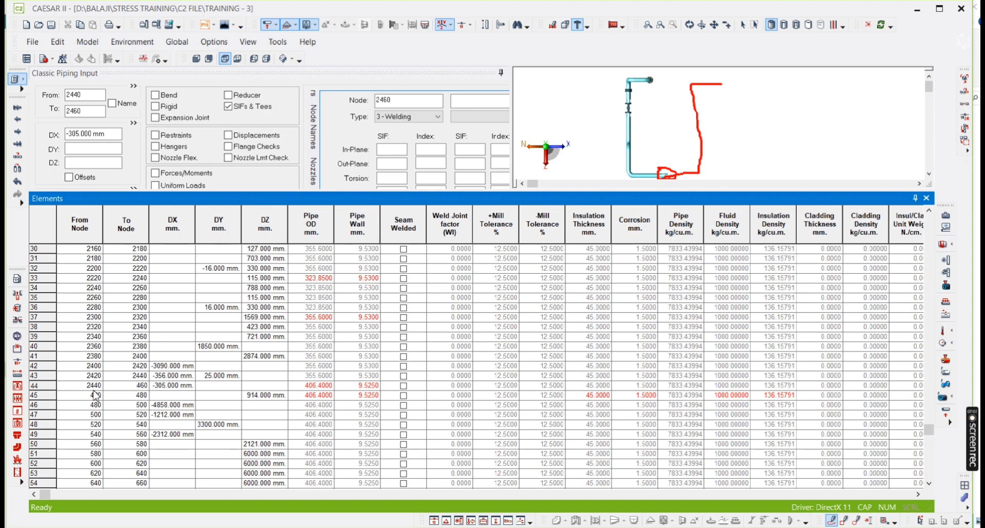
key("Tab")
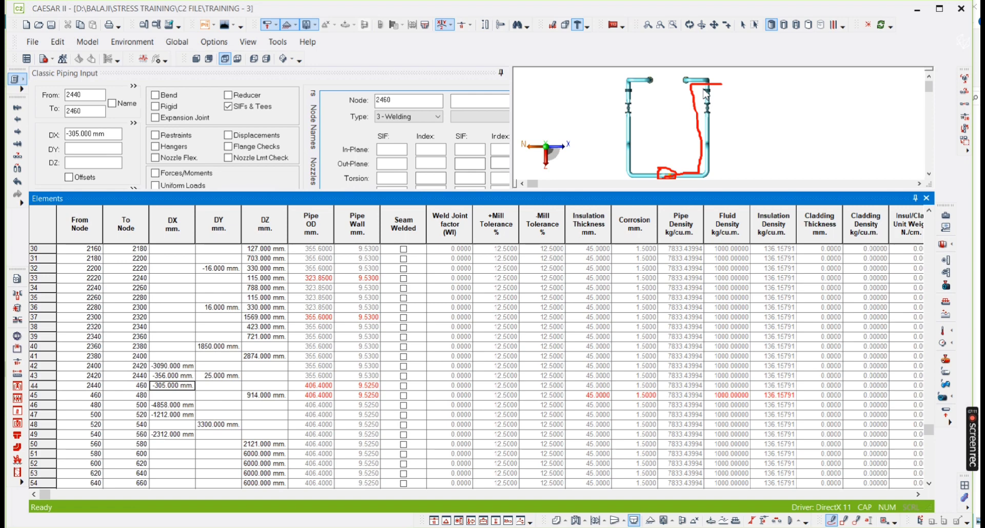
Close the Elements list and examine the mirrored branch and its connection at the tee in the model.
left_click(926, 198)
scroll(667, 341, "up", 3)
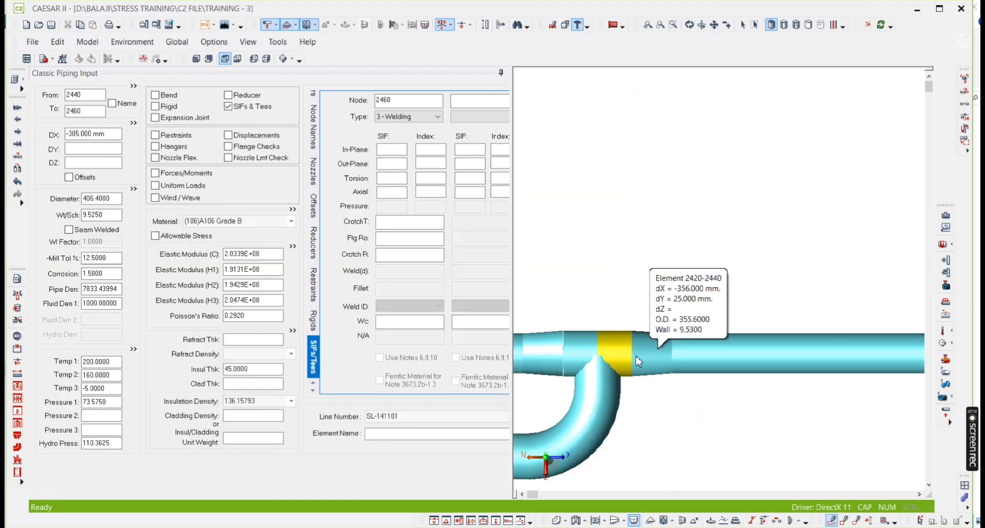
scroll(625, 285, "down", 2)
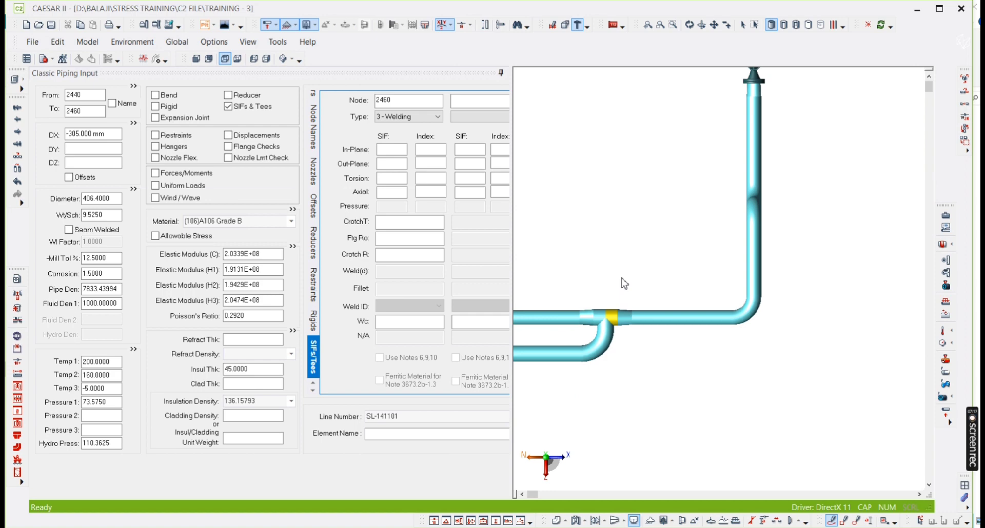
scroll(631, 231, "down", 3)
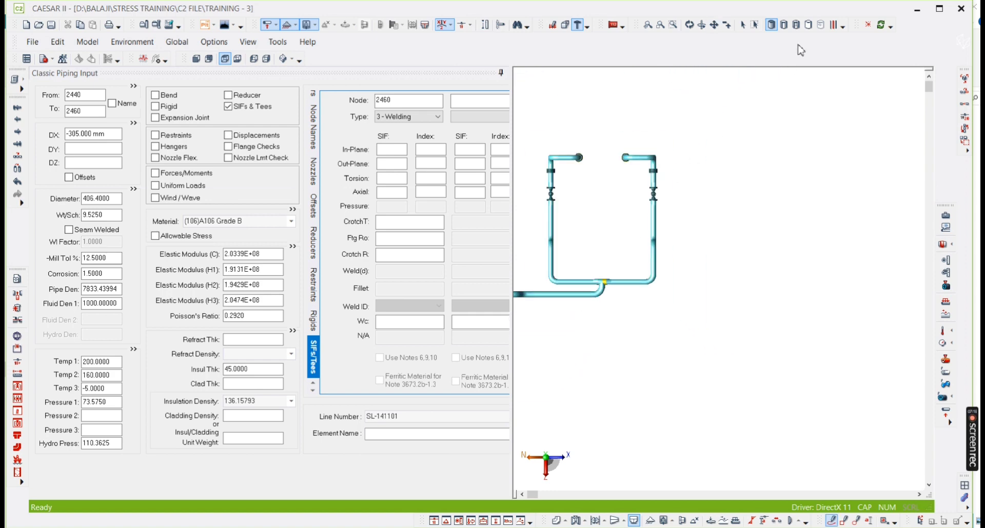
Orbit the model and compare both branches with the original capture in Snipping Tool, placing its window beside the model.
left_click(690, 25)
left_click_drag(615, 170, 512, 462)
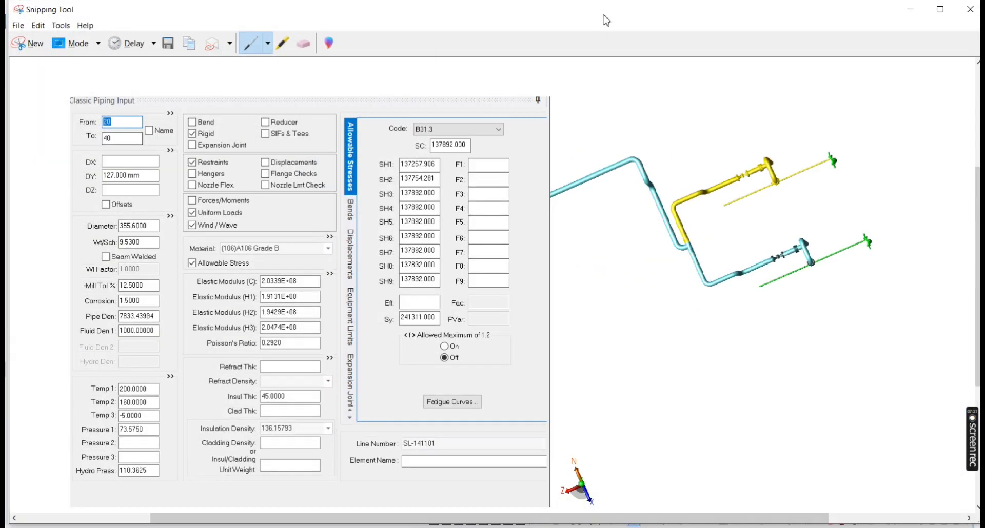
double_click(605, 18)
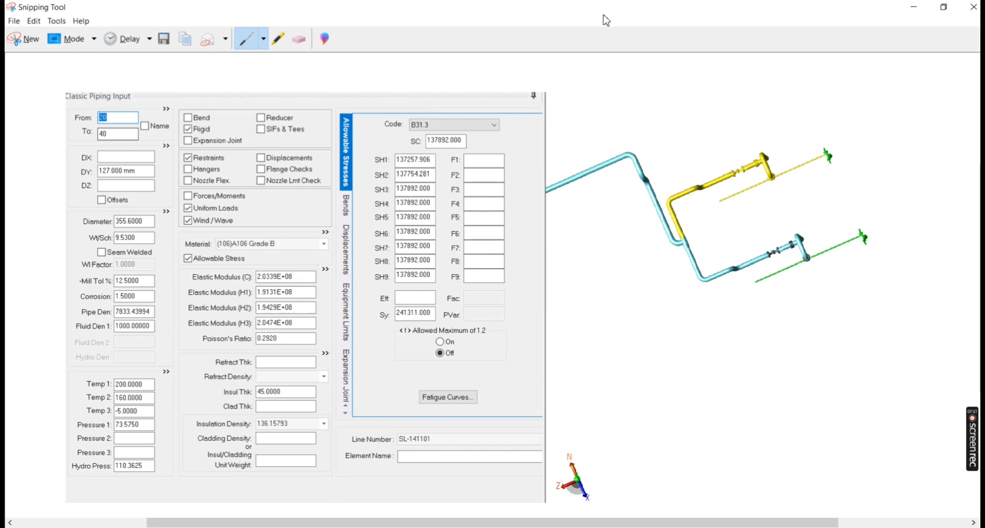
left_click_drag(648, 19, 530, 147)
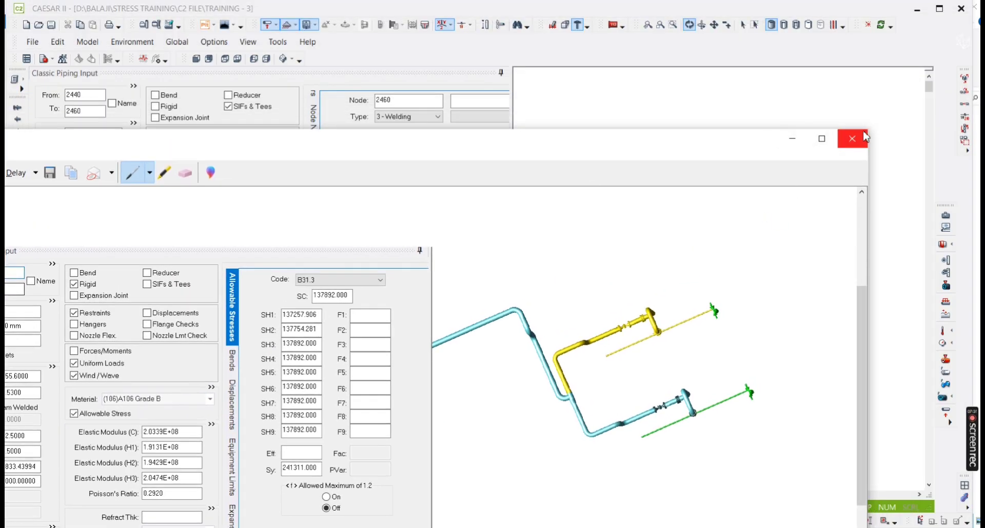
left_click_drag(867, 129, 424, 87)
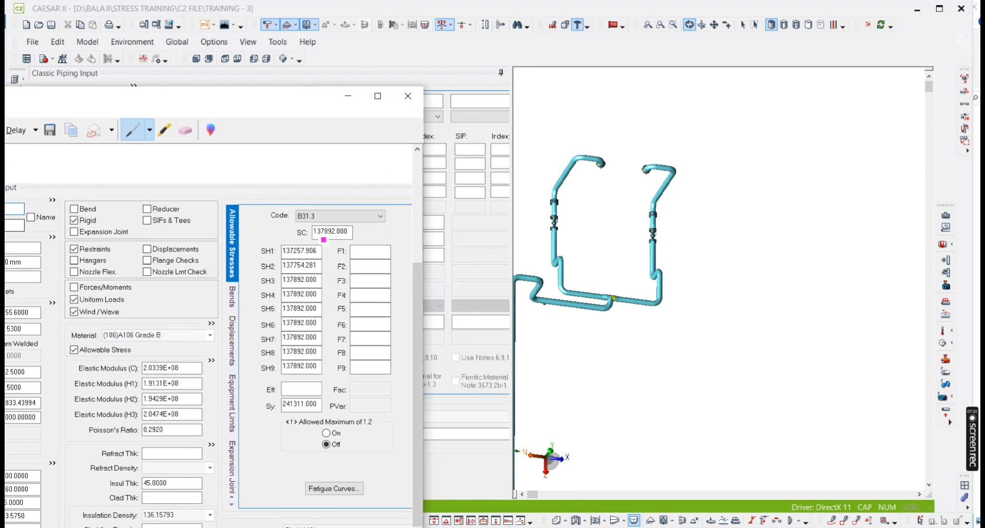
Examine the end orientation of both branches in the original Snipping Tool capture, then minimise its window.
scroll(216, 363, "down", 3)
scroll(216, 364, "down", 2)
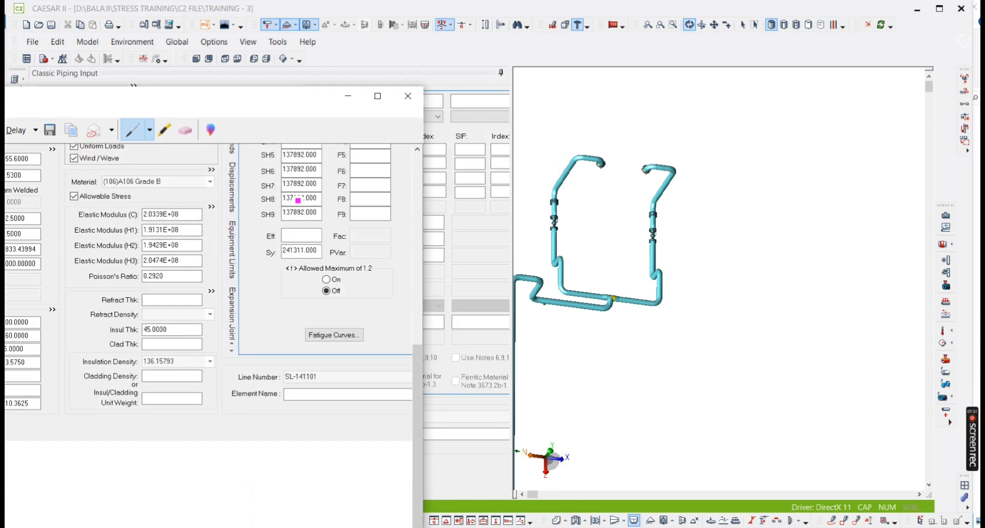
left_click_drag(283, 111, 293, 57)
scroll(265, 447, "down", 2)
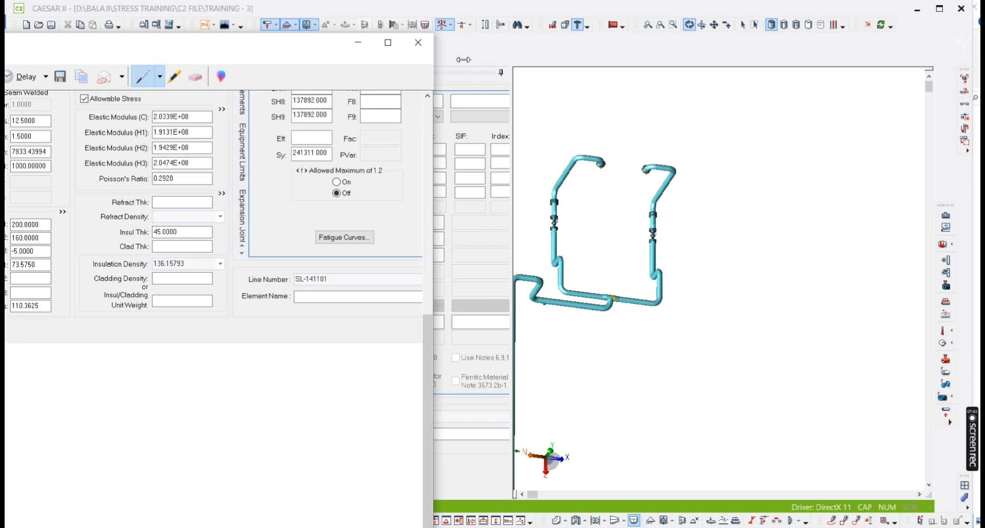
left_click_drag(463, 59, 797, 186)
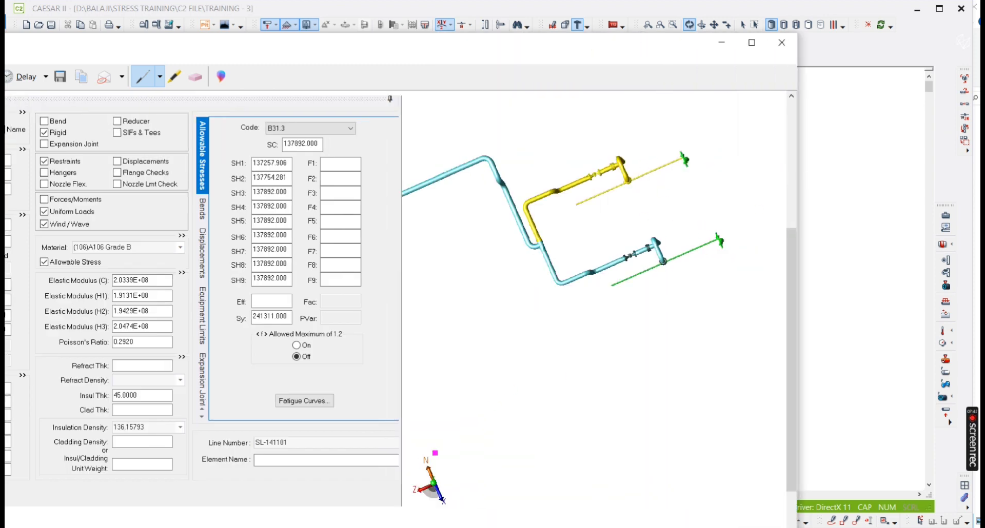
left_click(721, 43)
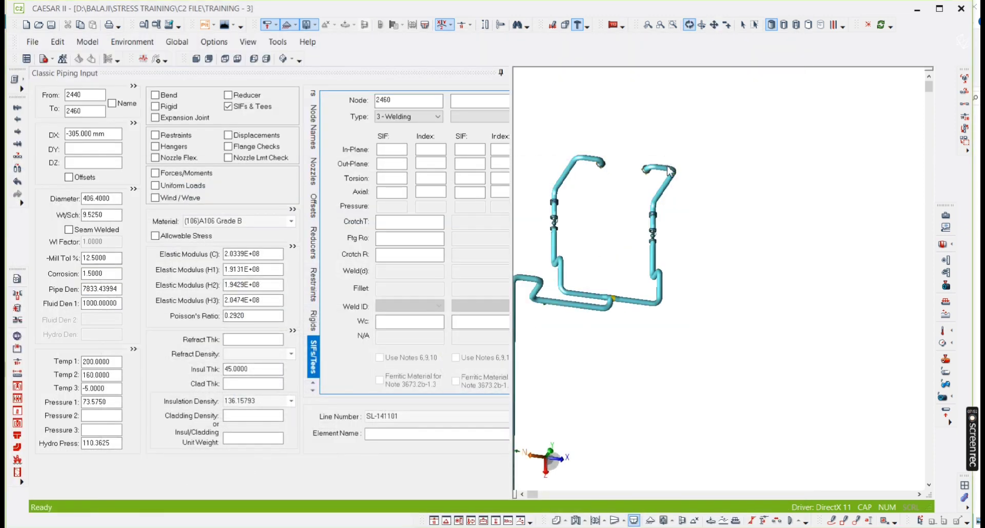
Reverse the top run of the mirrored branch by setting DX of element 2060–2080 to -2026 mm.
scroll(794, 202, "up", 3)
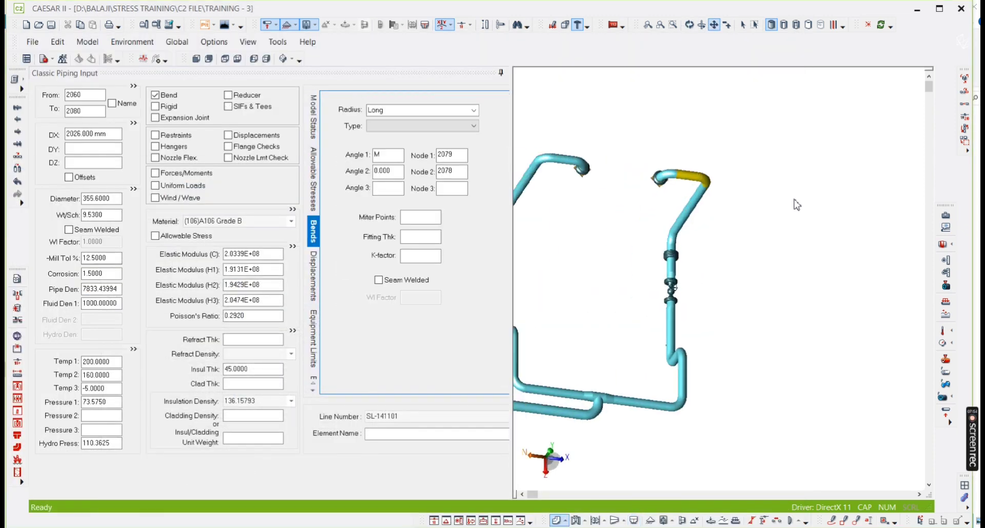
left_click(68, 135)
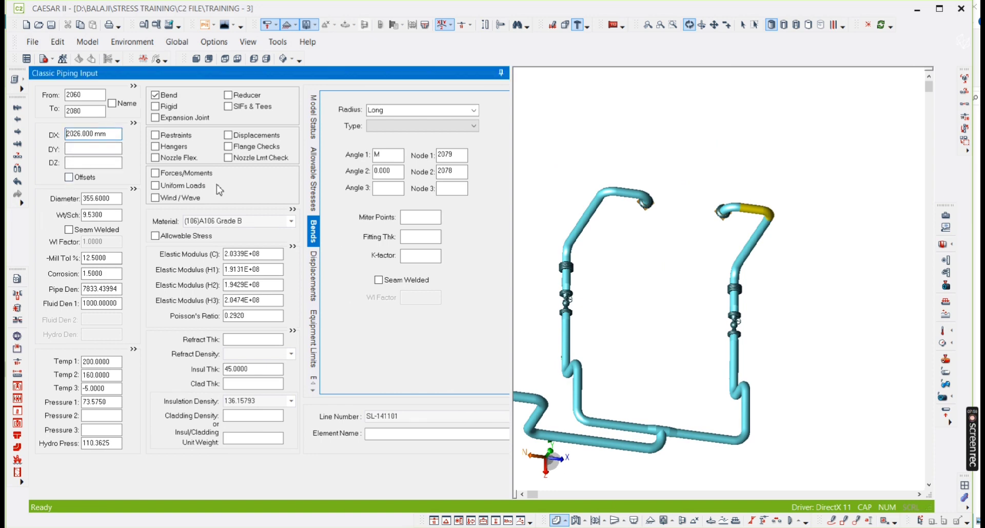
type("-")
key("Tab")
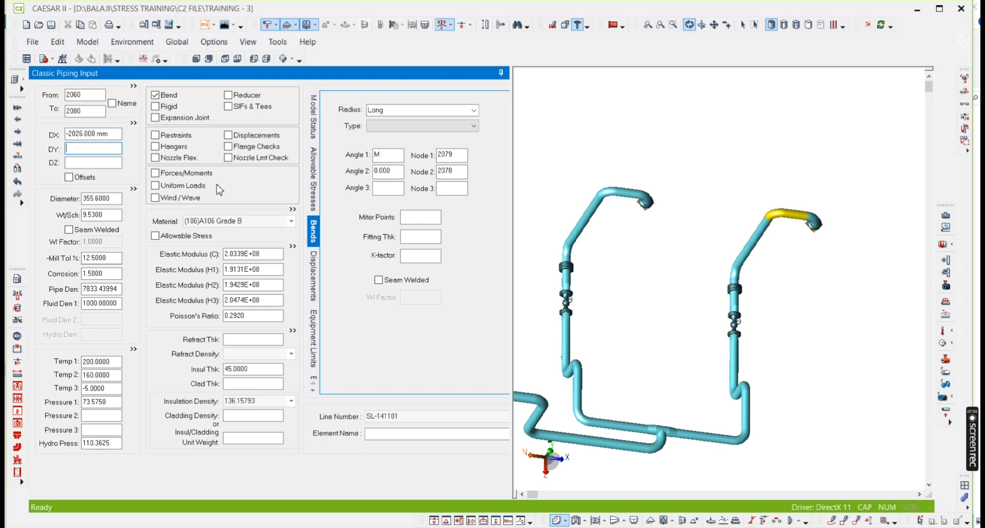
Remove the duplicate SIFs & Tees data for node 2460 from element 2440–460 at the header tee and save the job.
scroll(744, 284, "down", 2)
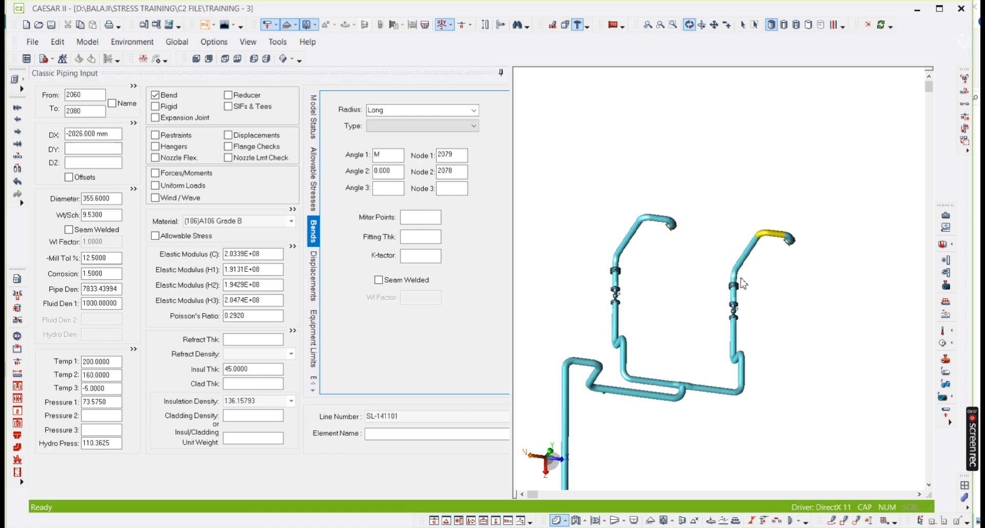
left_click(689, 25)
left_click_drag(705, 241, 663, 315)
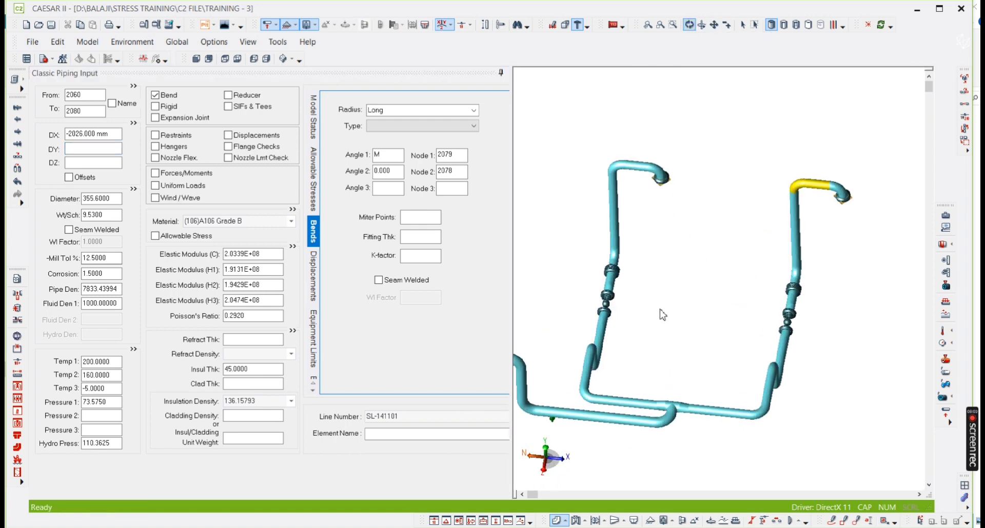
scroll(663, 315, "up", 6)
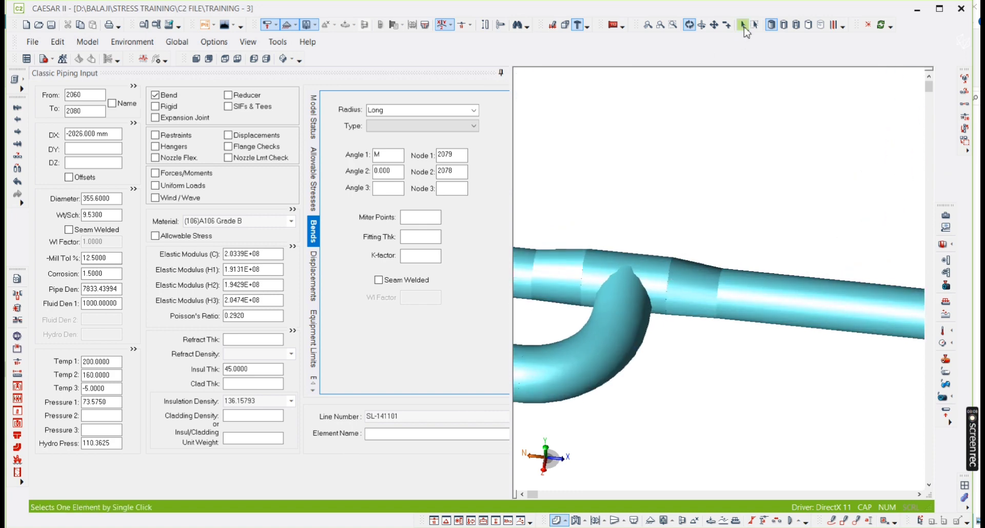
left_click(742, 24)
left_click(647, 282)
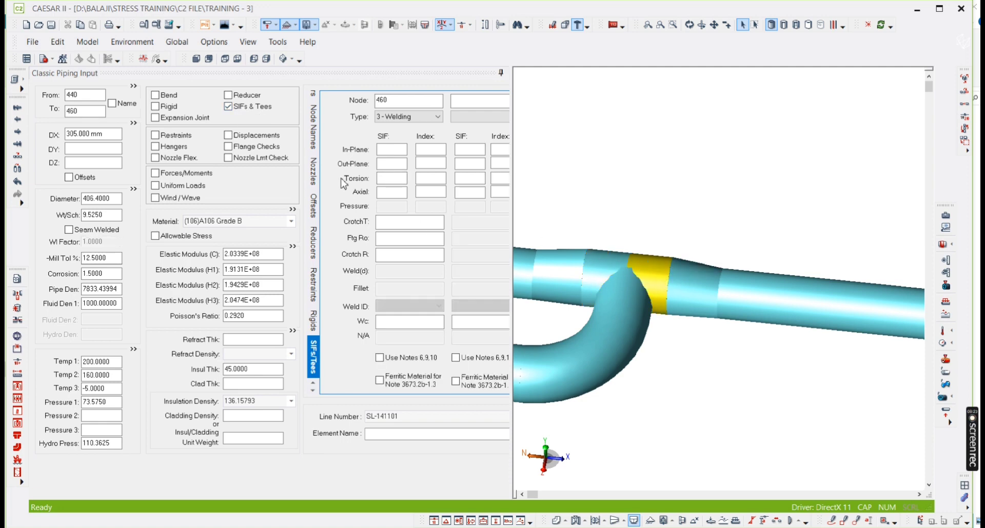
left_click(240, 108)
left_click(453, 295)
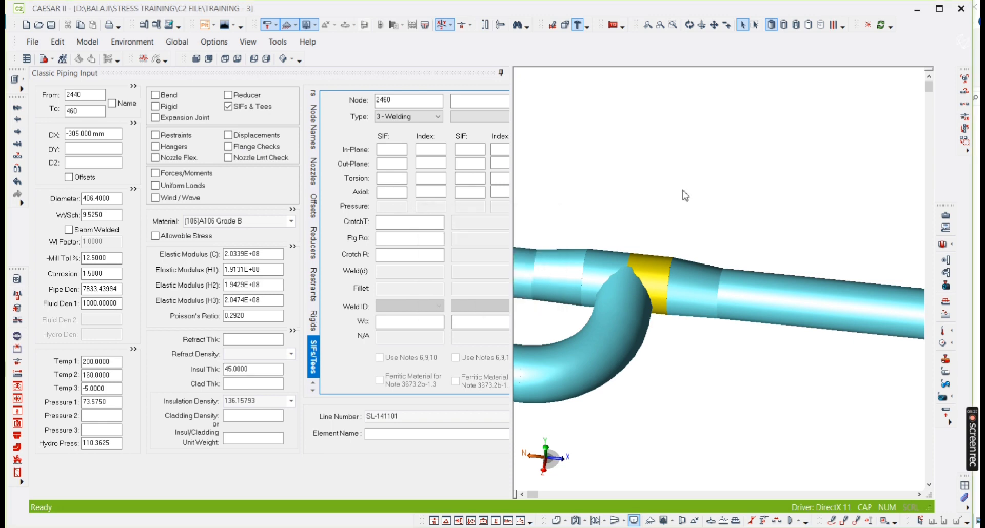
key("ctrl+s")
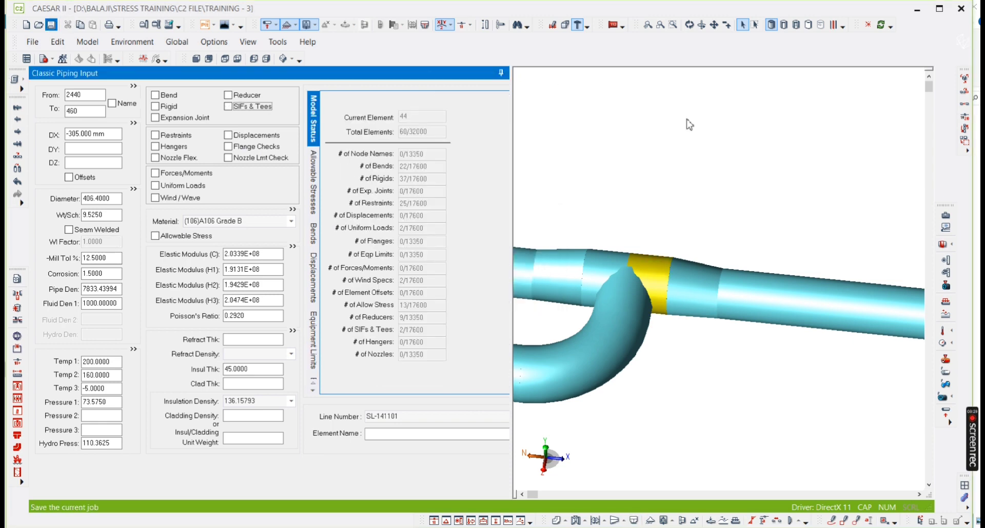
Inspect both branches from above, then show the complete piping model in the isometric view.
scroll(718, 180, "down", 10)
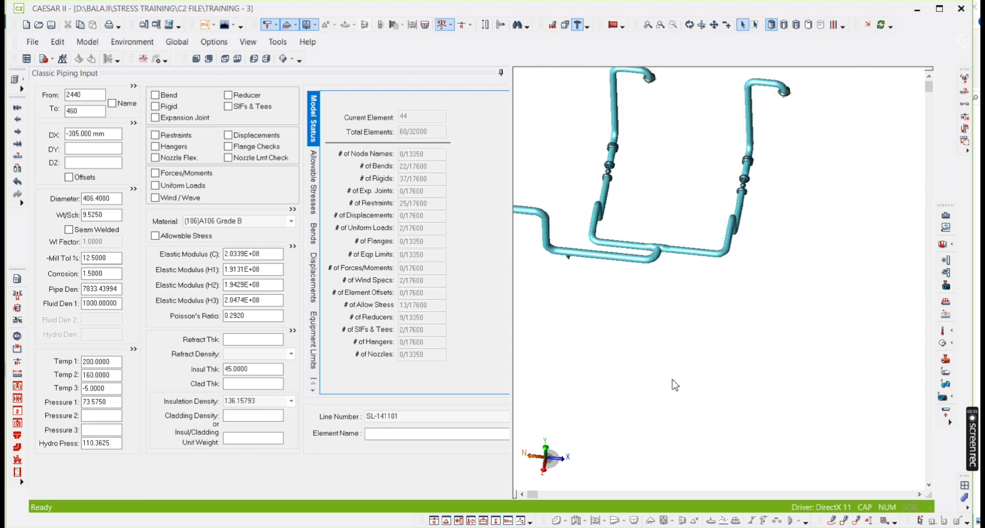
left_click(689, 25)
left_click_drag(663, 243, 643, 412)
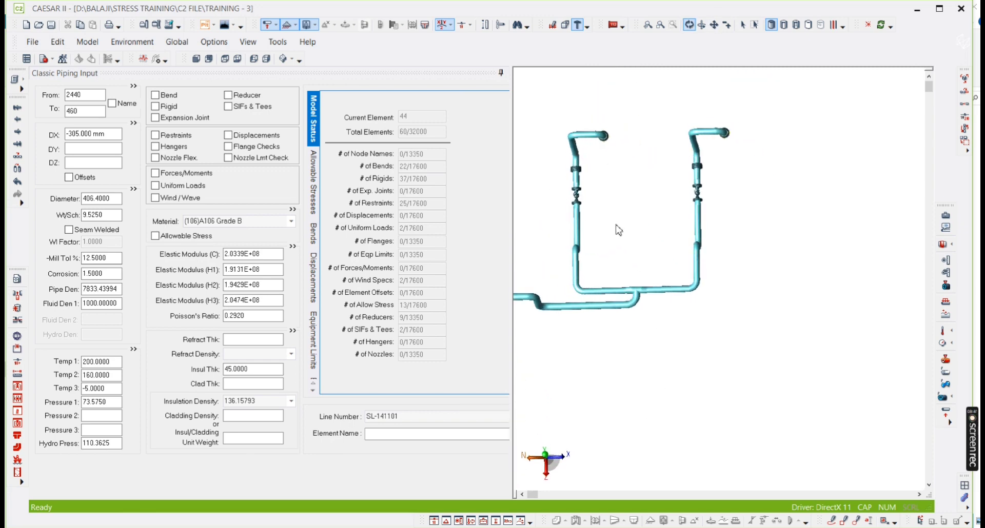
scroll(653, 288, "down", 2)
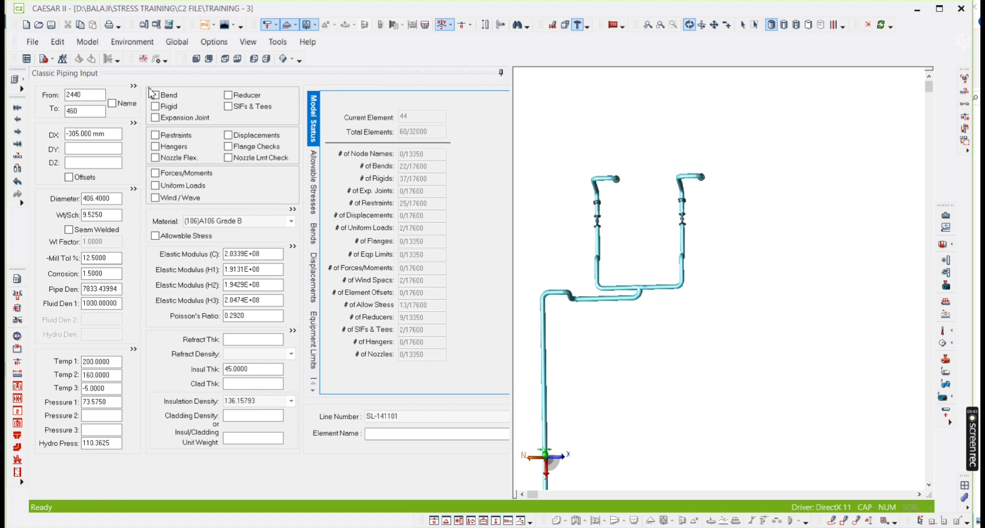
left_click(283, 58)
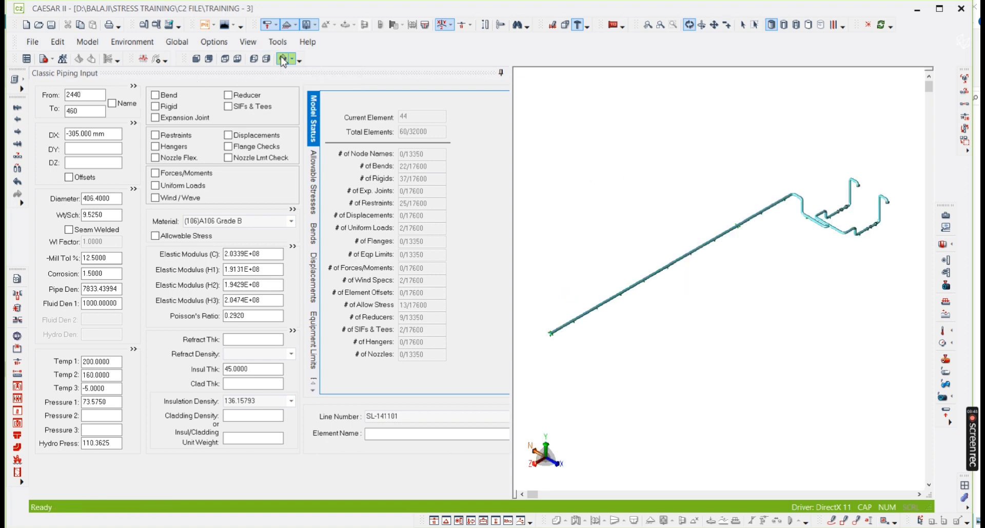
middle_click_drag(844, 333, 753, 287)
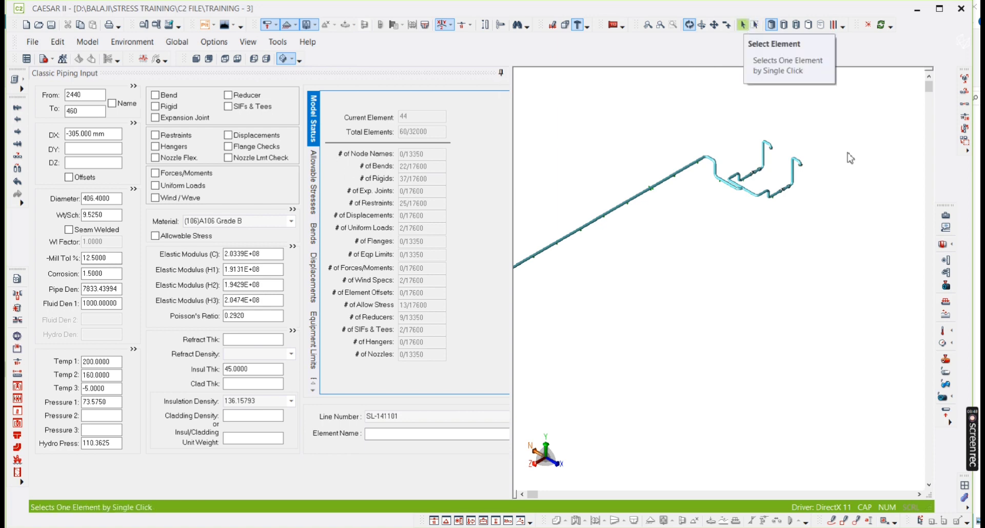
Sketch a freehand header line below the model with one forked branch off it, and encircle that branch.
left_click(831, 521)
left_click_drag(579, 386, 880, 164)
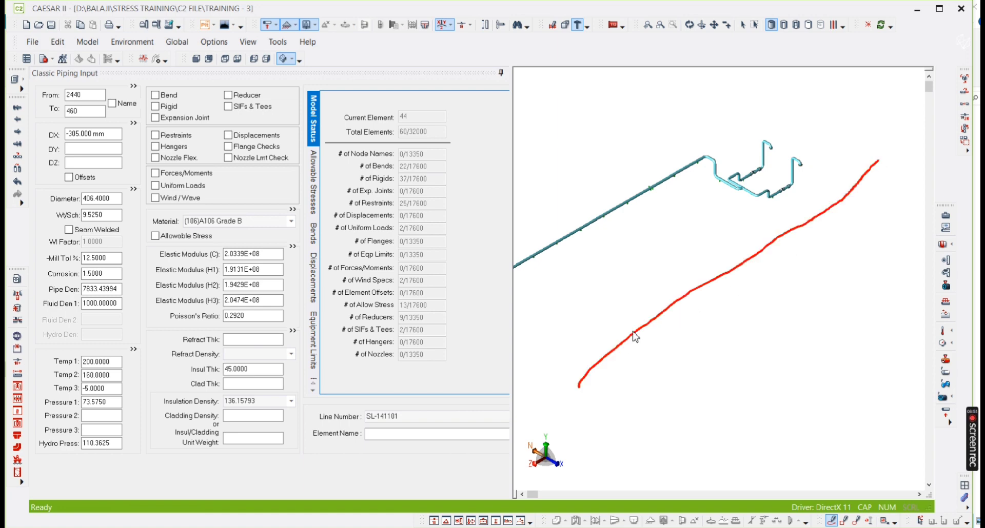
mouse_move(631, 338)
left_mouse_down()
mouse_move(634, 399)
mouse_move(728, 440)
mouse_move(709, 457)
left_mouse_up()
mouse_move(728, 440)
left_mouse_down()
mouse_move(748, 425)
mouse_move(806, 461)
left_mouse_up()
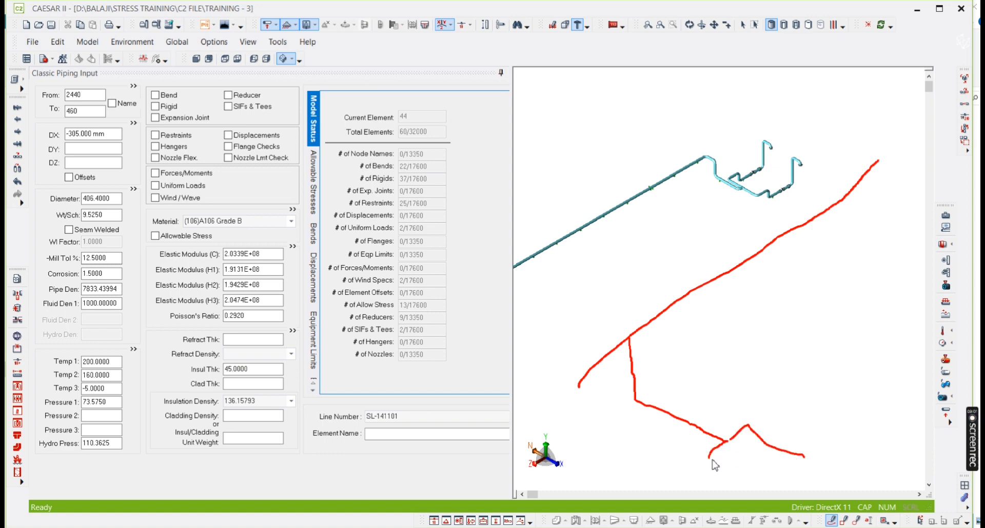
left_click_drag(712, 460, 788, 485)
mouse_move(616, 325)
left_mouse_down()
mouse_move(618, 410)
mouse_move(724, 481)
mouse_move(831, 492)
mouse_move(722, 367)
mouse_move(640, 336)
left_mouse_up()
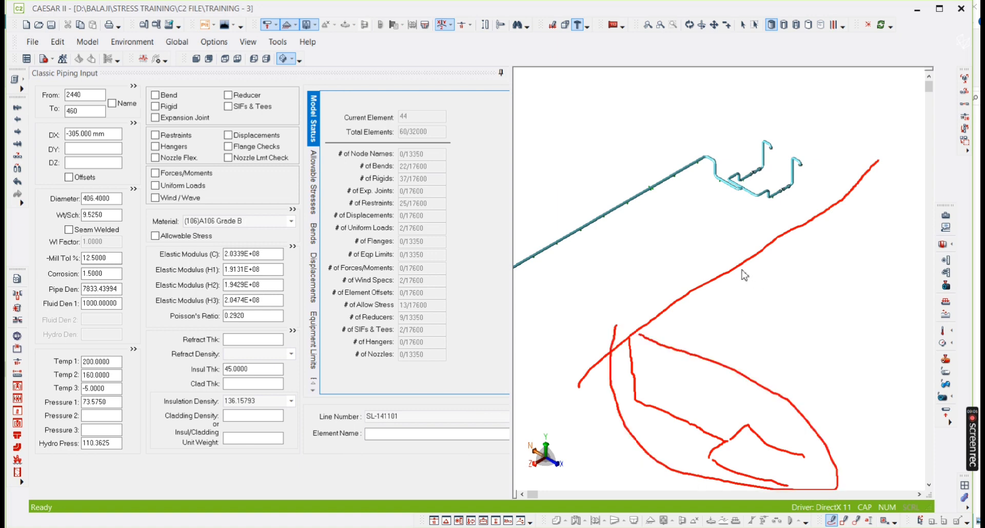
Sketch three more branches off the freehand header line and circle each of their junctions with it.
mouse_move(741, 264)
left_mouse_down()
mouse_move(729, 332)
mouse_move(863, 384)
left_mouse_up()
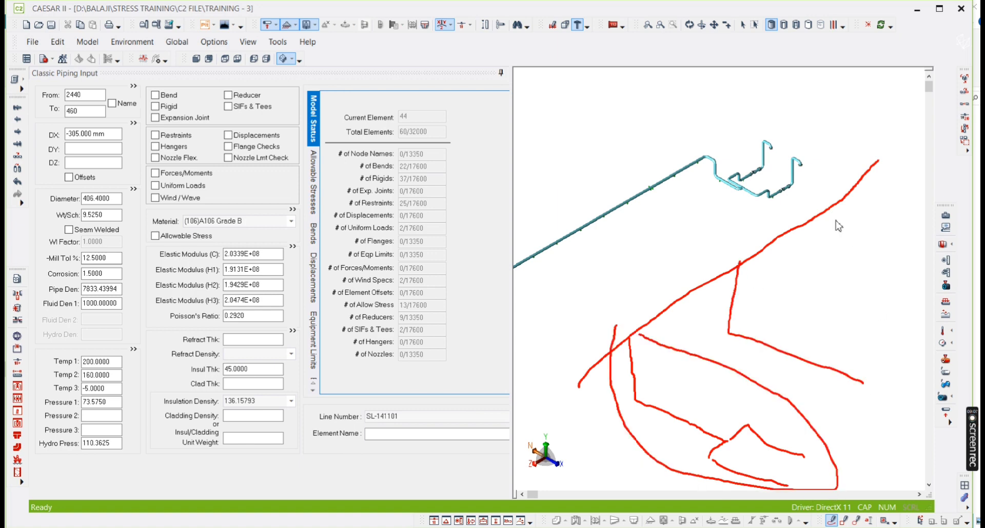
mouse_move(826, 210)
left_mouse_down()
mouse_move(823, 266)
mouse_move(906, 281)
left_mouse_up()
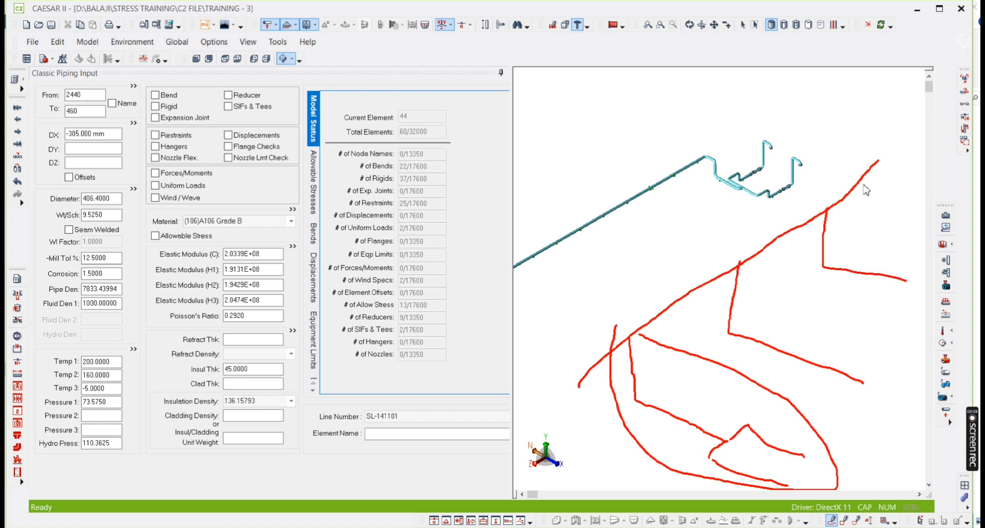
mouse_move(868, 173)
left_mouse_down()
mouse_move(877, 222)
mouse_move(925, 229)
left_mouse_up()
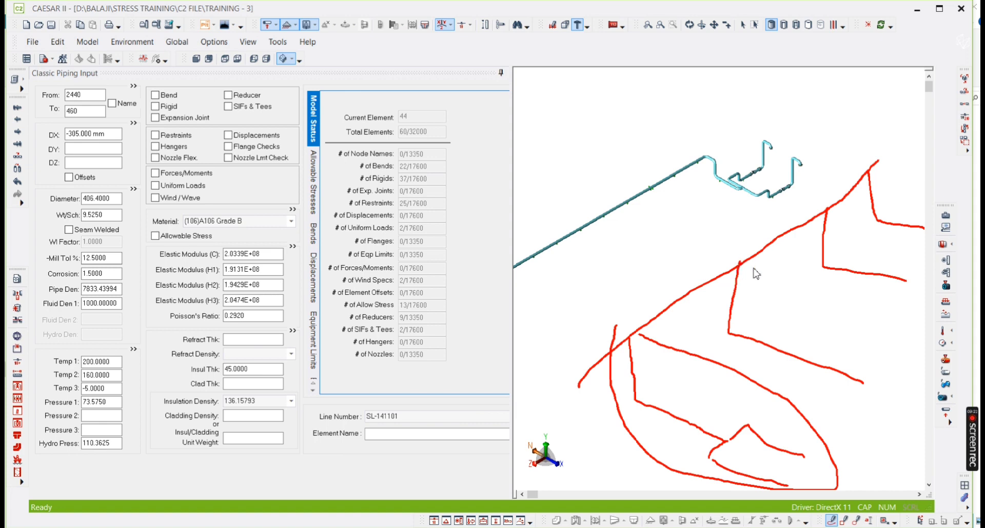
mouse_move(745, 263)
left_mouse_down()
mouse_move(739, 277)
mouse_move(747, 264)
left_mouse_up()
mouse_move(826, 208)
left_mouse_down()
mouse_move(819, 221)
mouse_move(830, 206)
left_mouse_up()
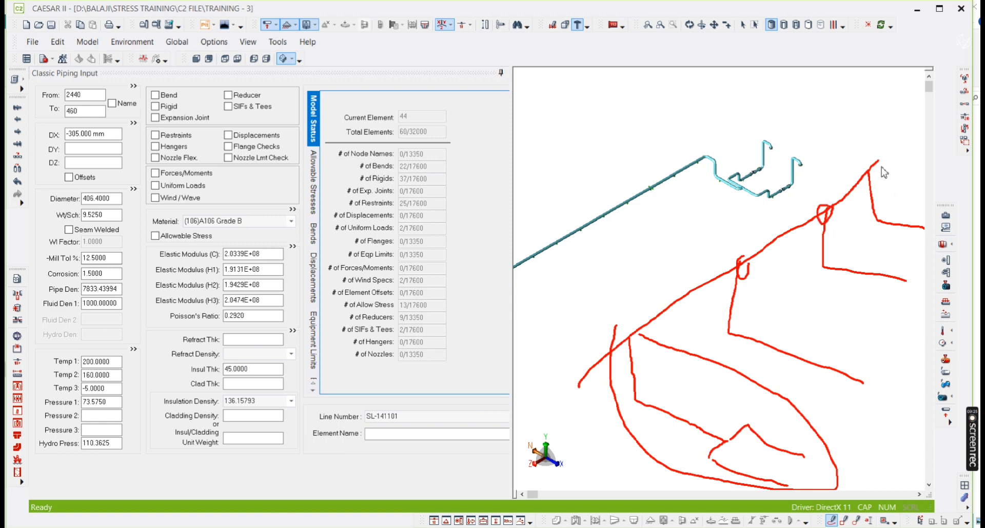
mouse_move(863, 177)
left_mouse_down()
mouse_move(879, 177)
mouse_move(864, 173)
left_mouse_up()
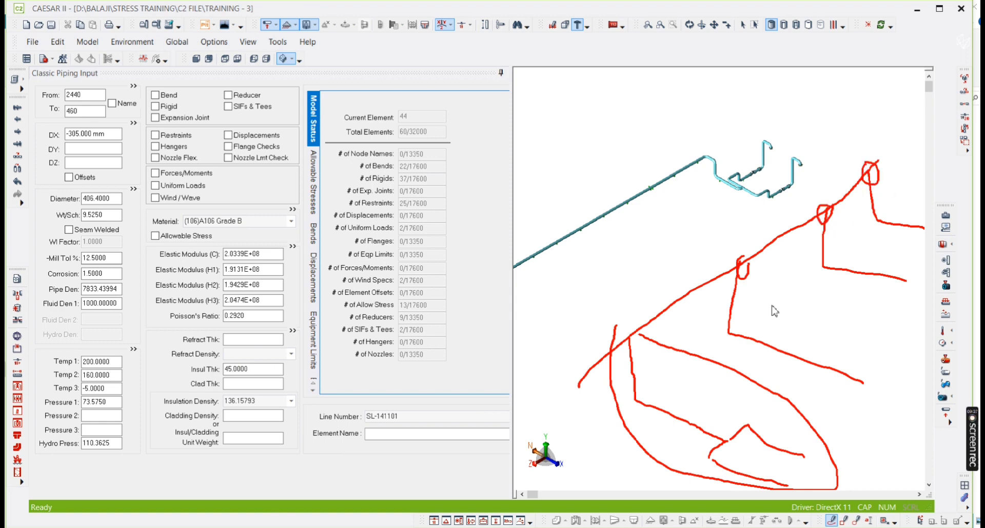